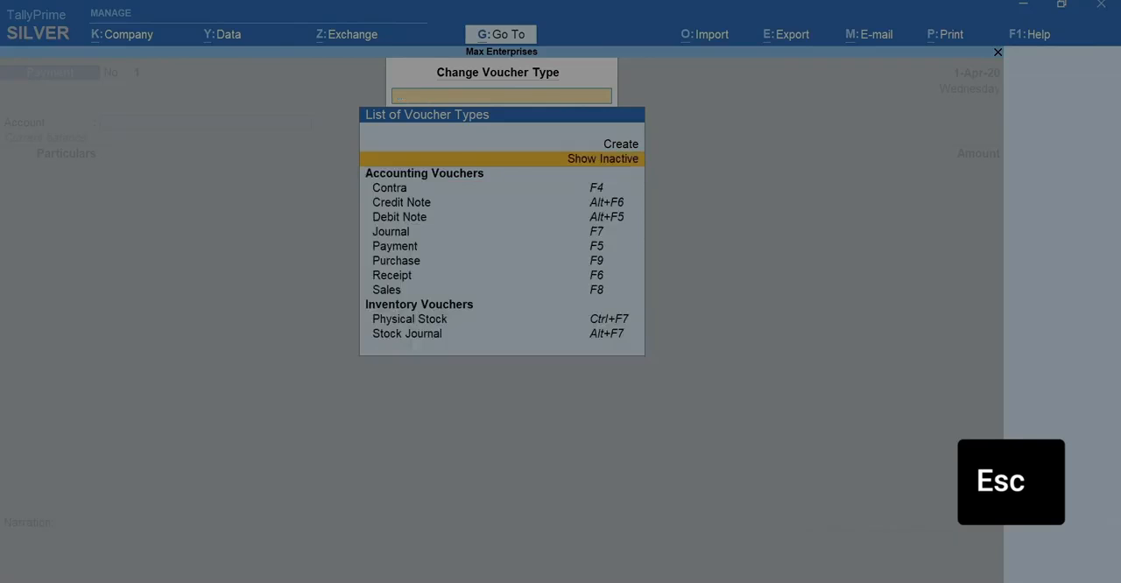
key(Escape)
Open a purchase voucher and set its voucher mode to Item Invoice.
key(F9)
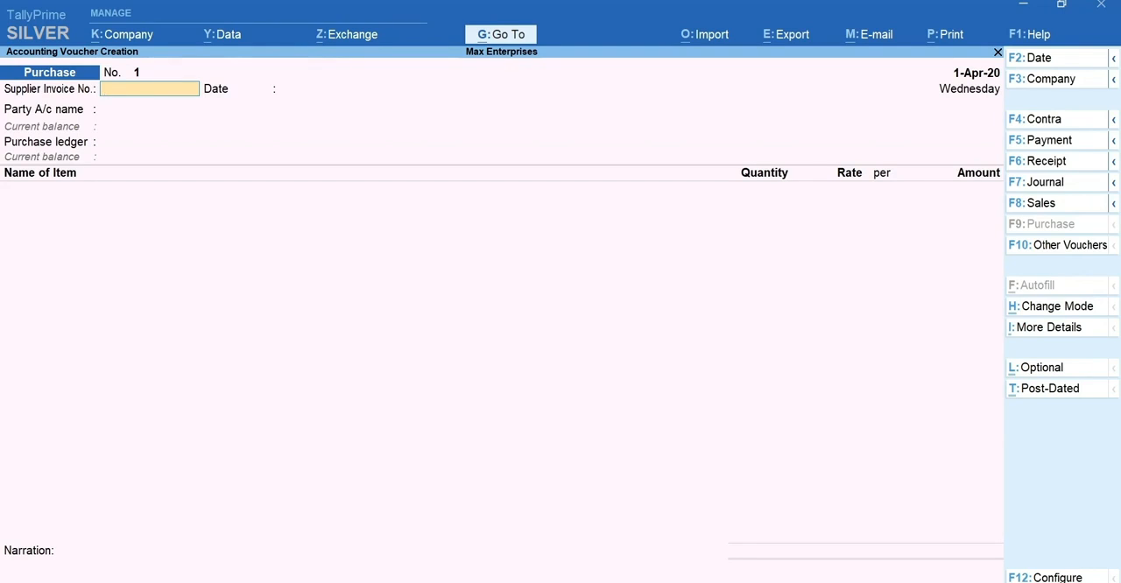
key(ctrl)
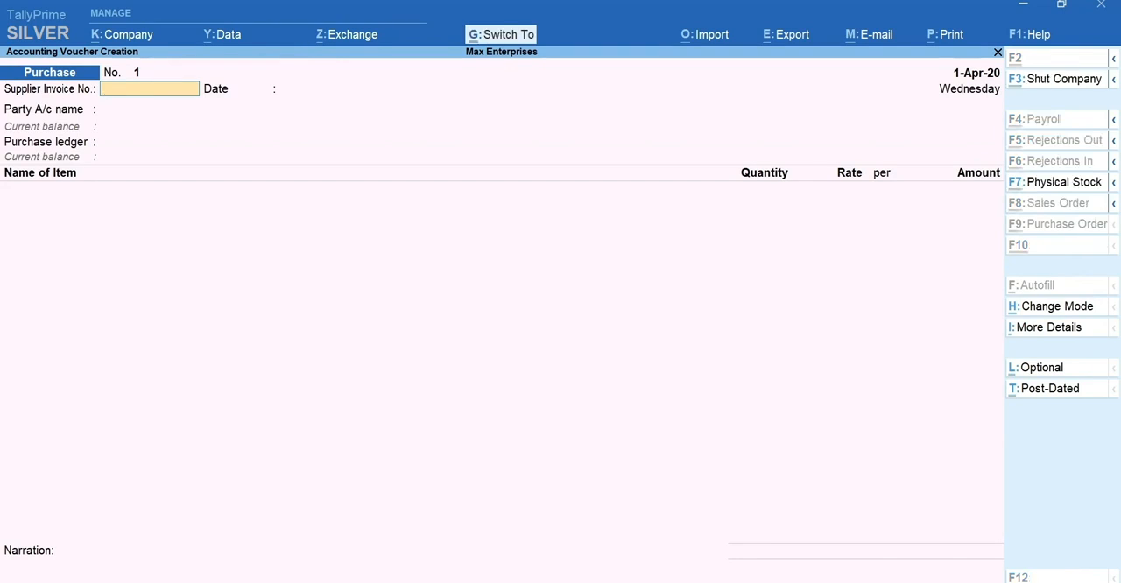
key(ctrl+h)
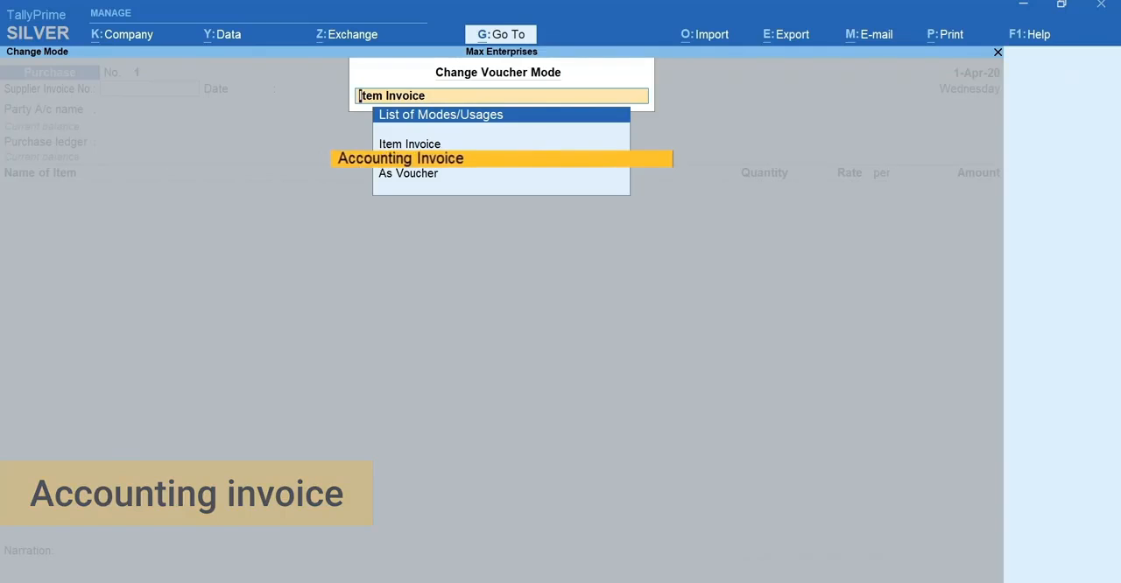
key(Down)
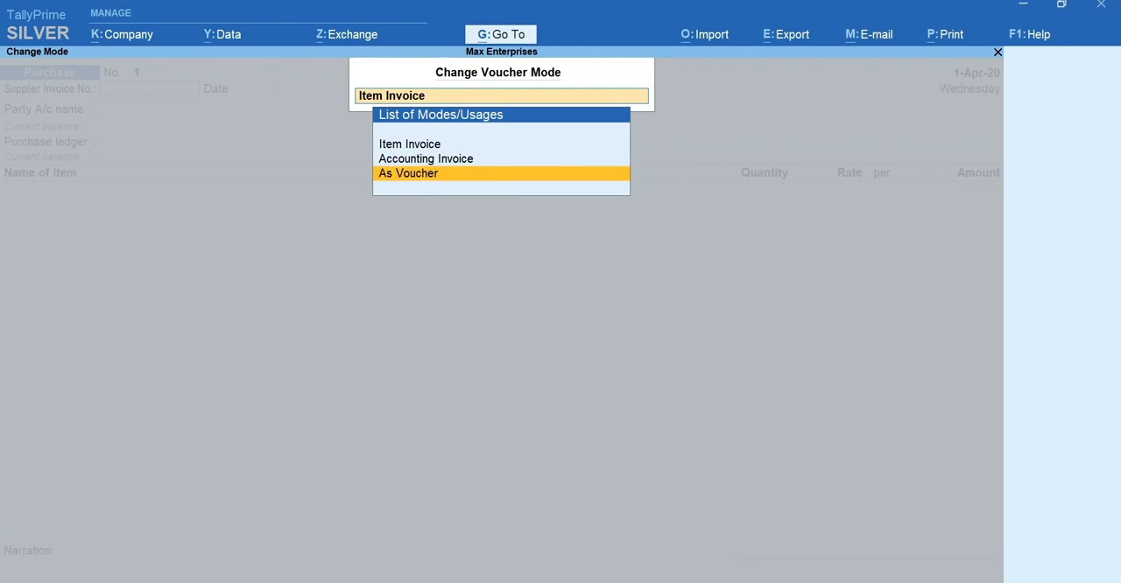
key(Up)
key(Up)
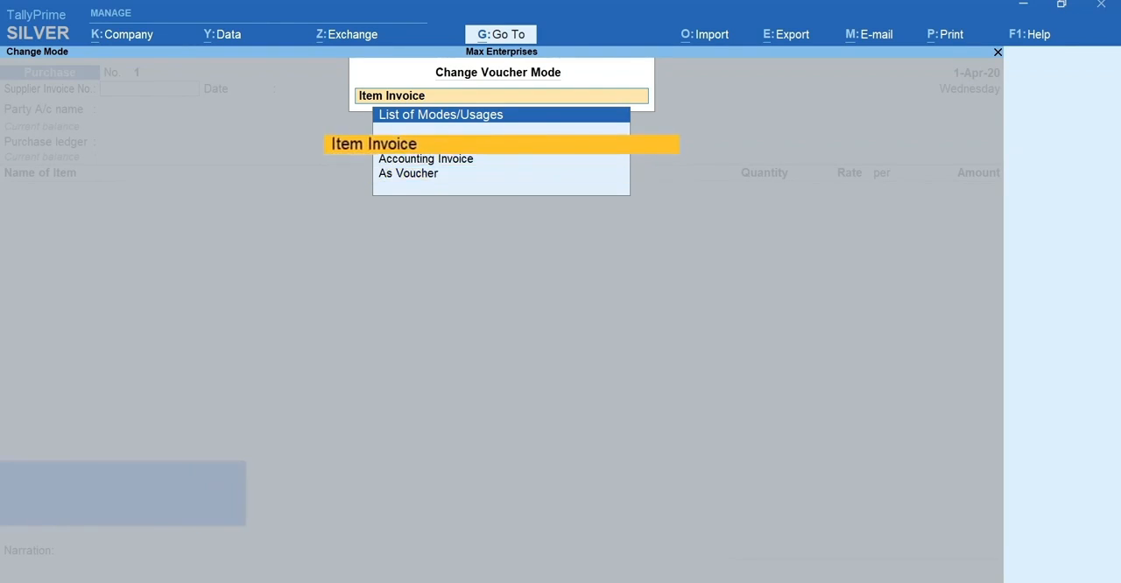
key(Return)
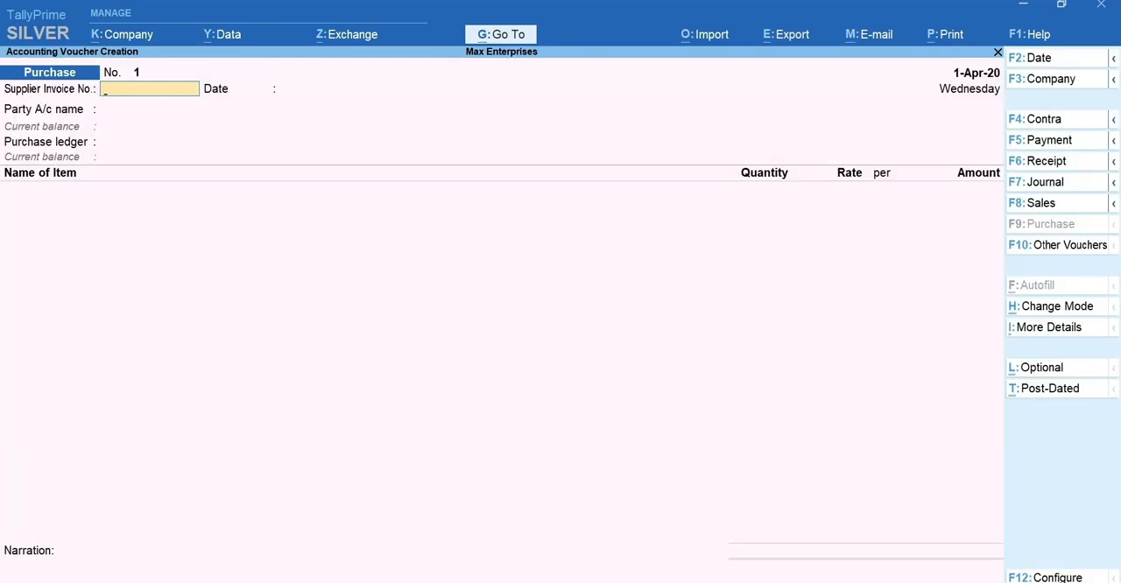
Set the purchase voucher's date to 4 April 2020.
key(F2)
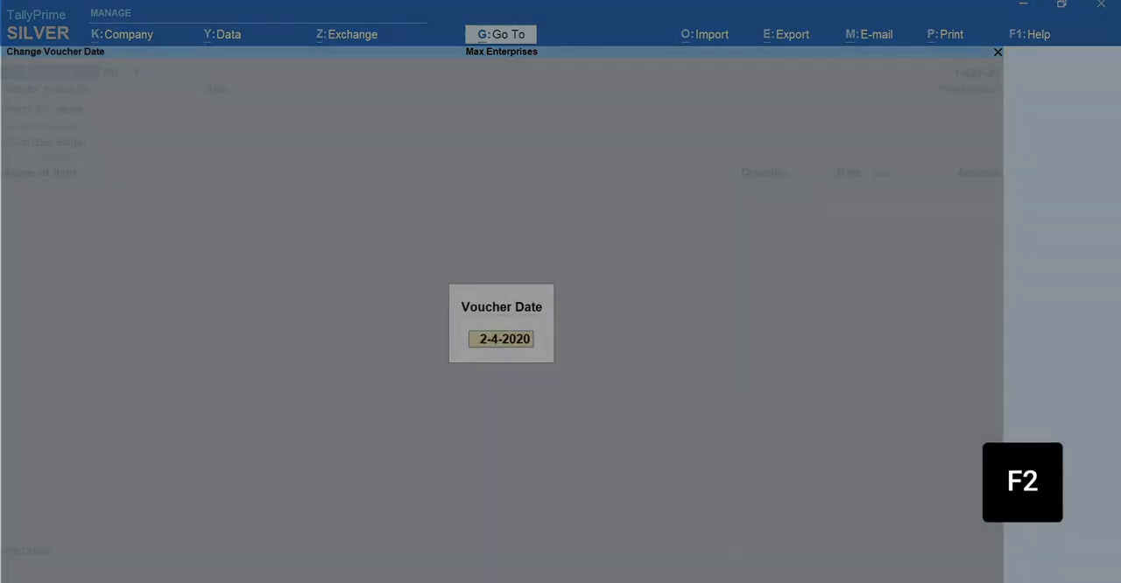
text(4-4)
key(Return)
Enter supplier invoice number AE/0027 with the invoice date 2 April 2020.
text(AE/0027)
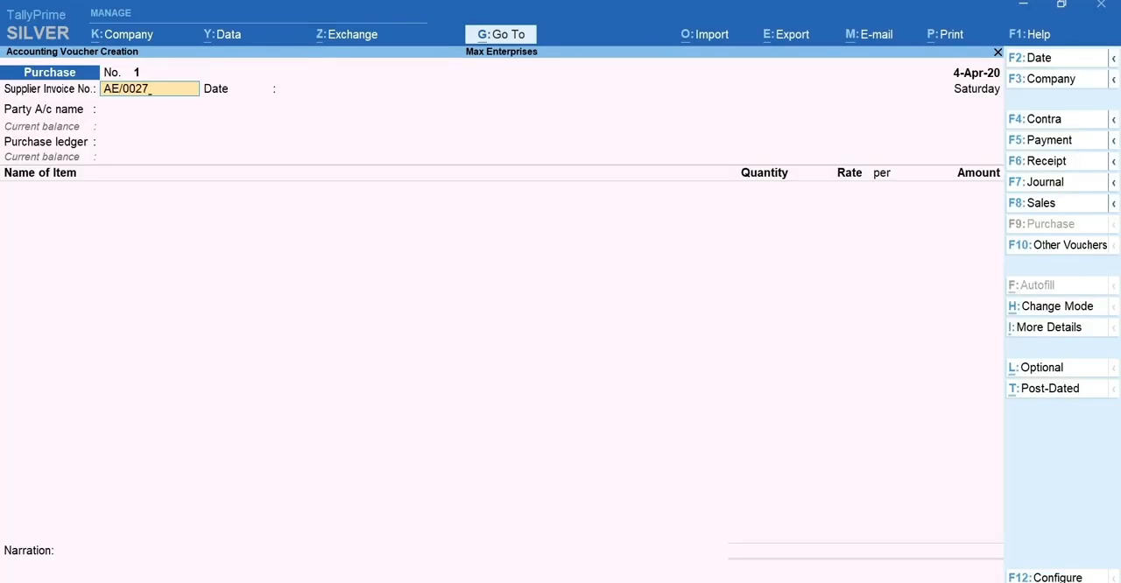
key(Return)
text(2-4)
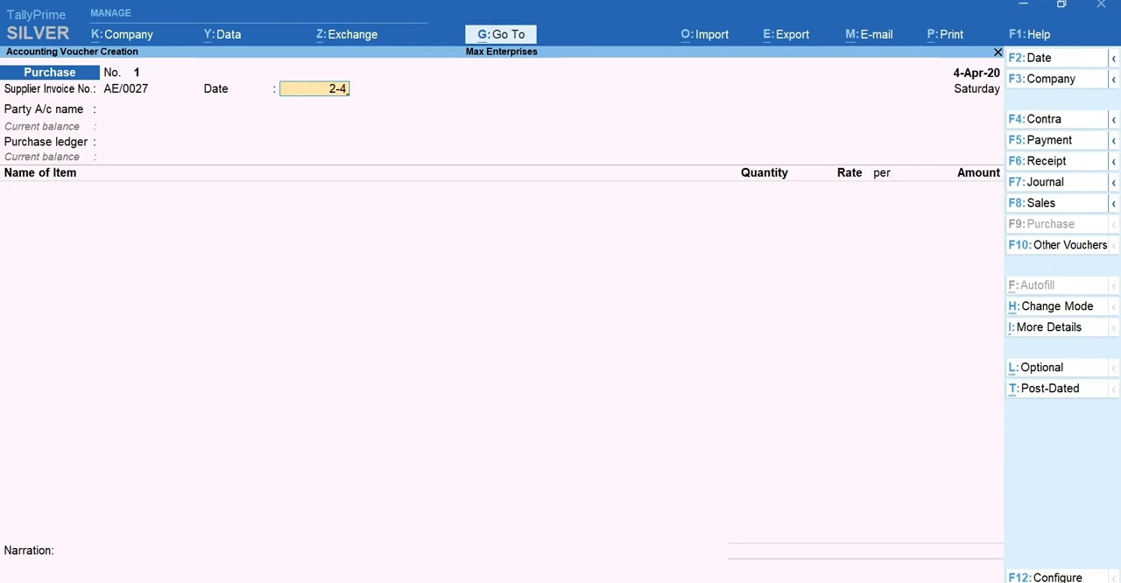
key(Return)
Choose A-One Electronics as the party, accept its receipt and party details unchanged, and select the Purchase ledger.
key(Down)
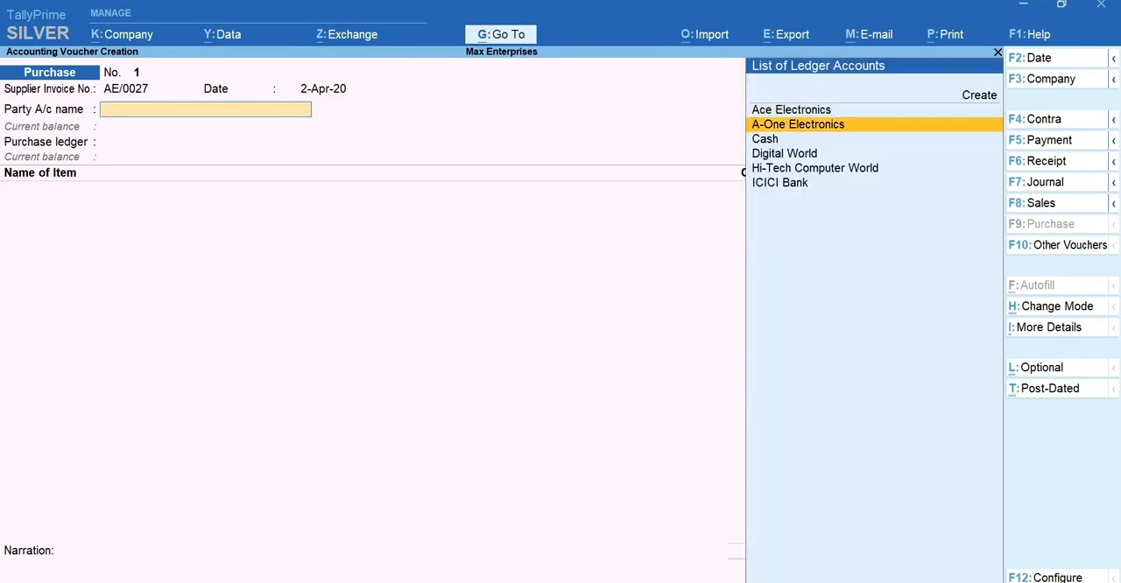
key(Return)
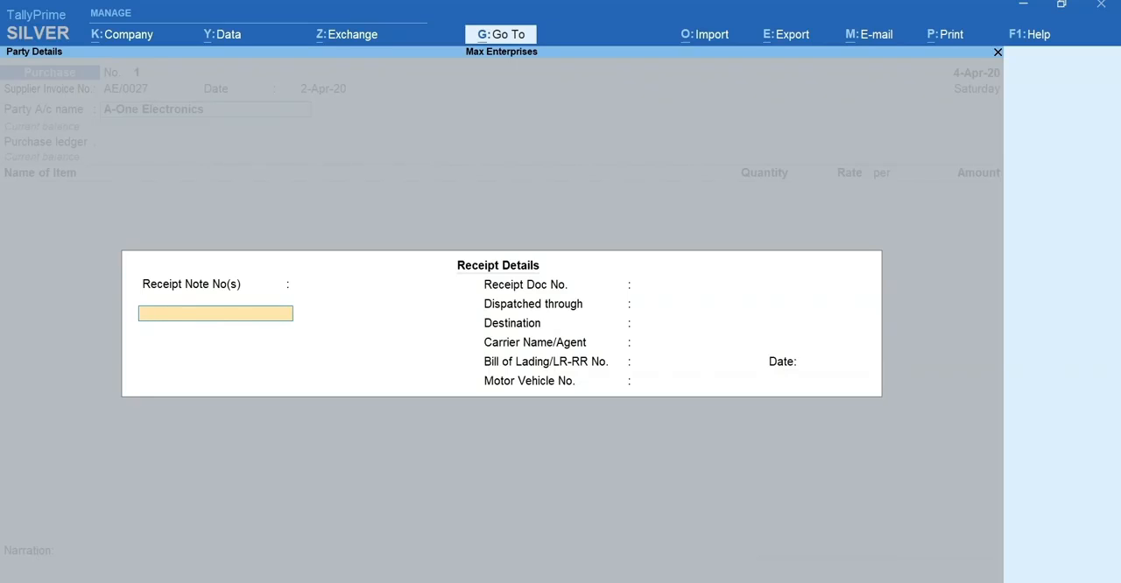
key(ctrl+a)
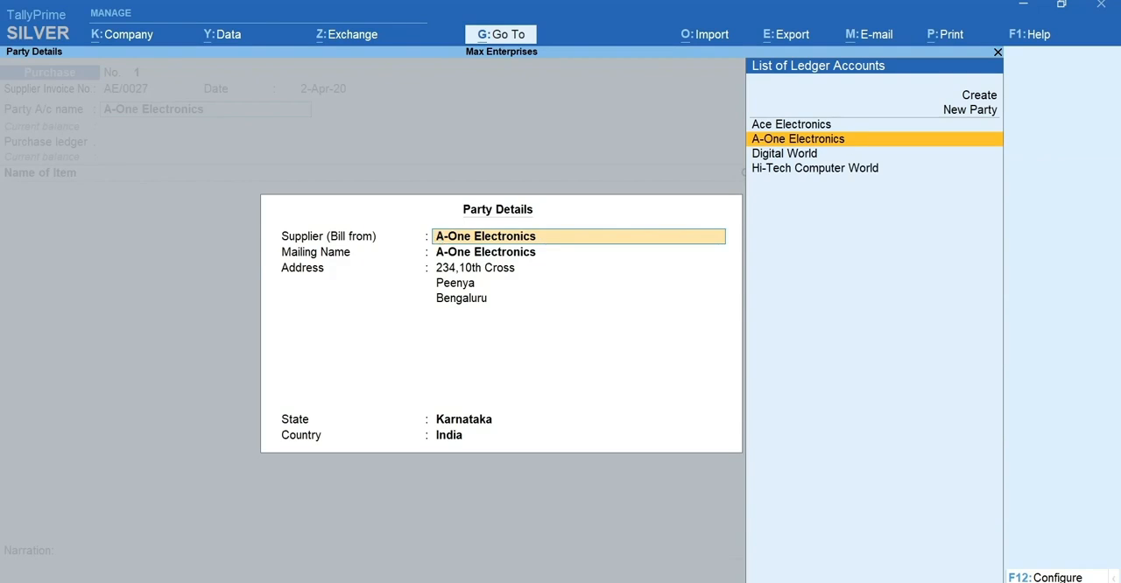
key(ctrl+a)
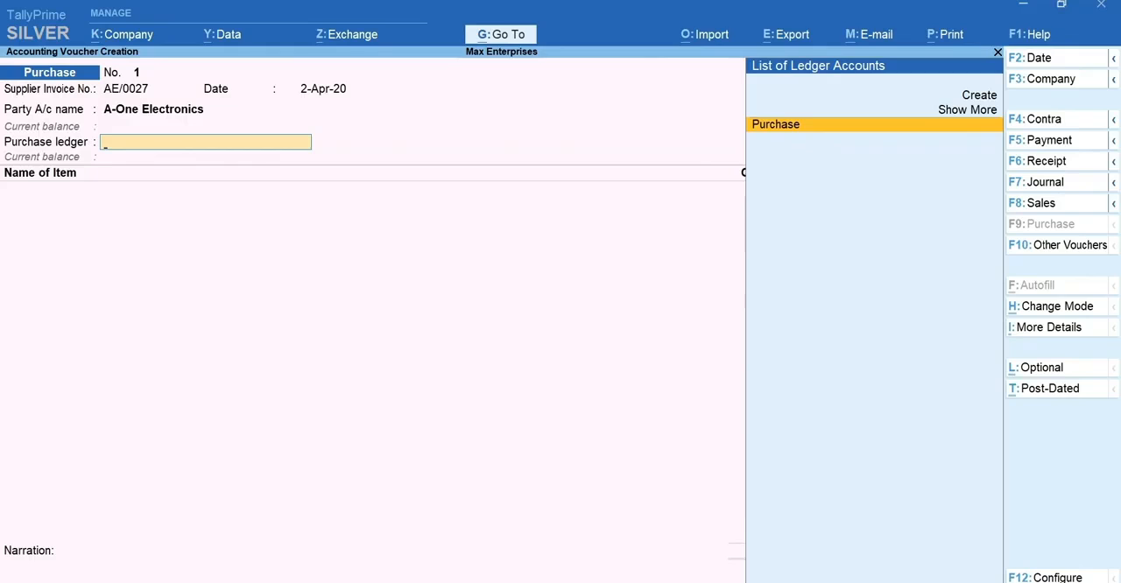
key(space)
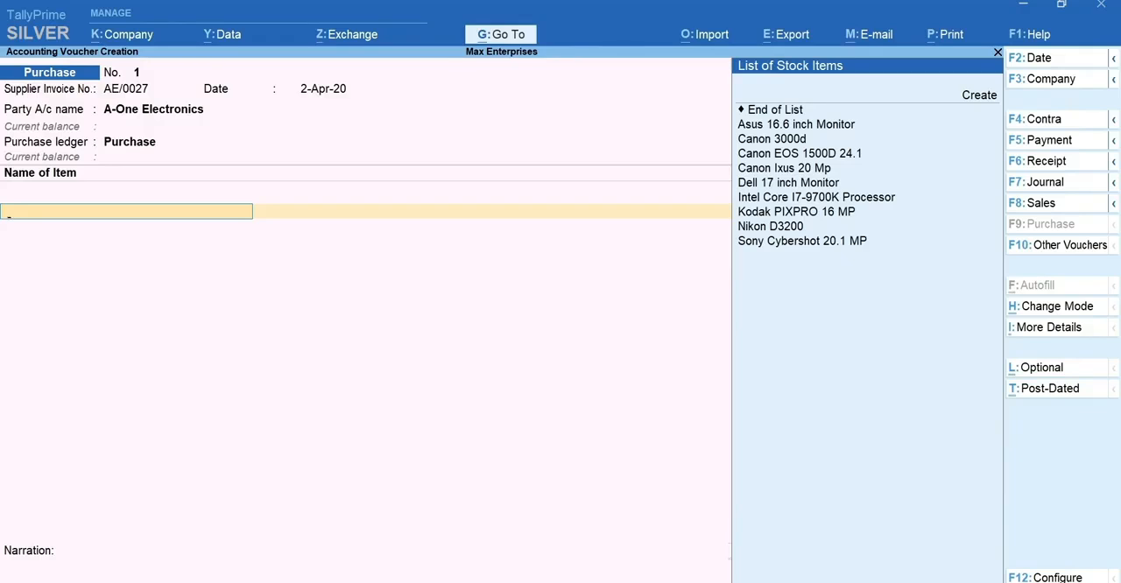
Add the stock item Dell 17 inch Monitor with a quantity of 10 Nos at a rate of 7,900.
text(Del)
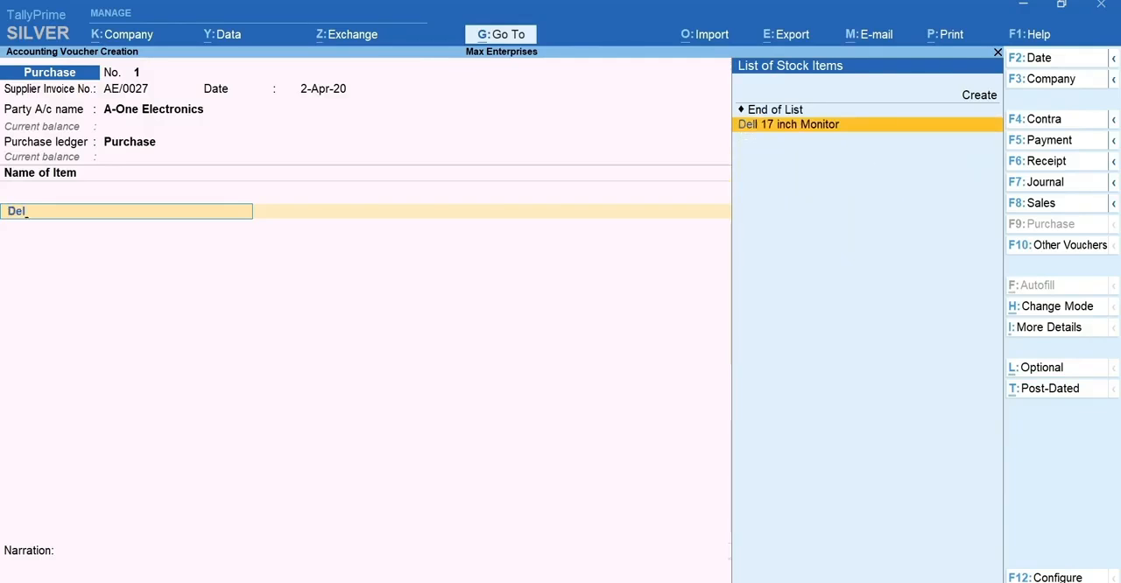
key(Return)
text(10 Nos)
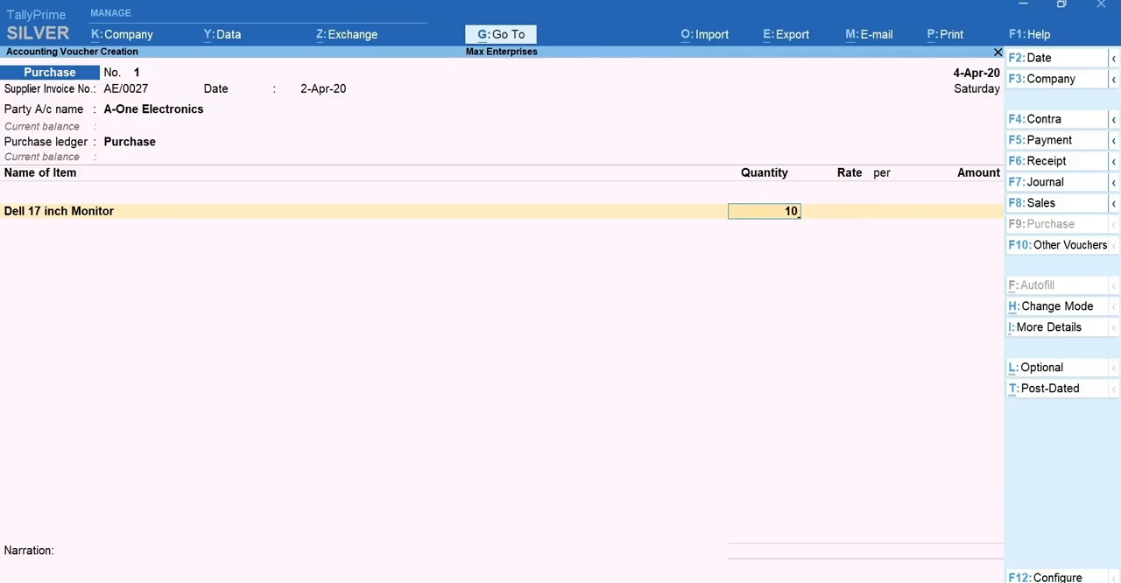
key(Return)
text(7900)
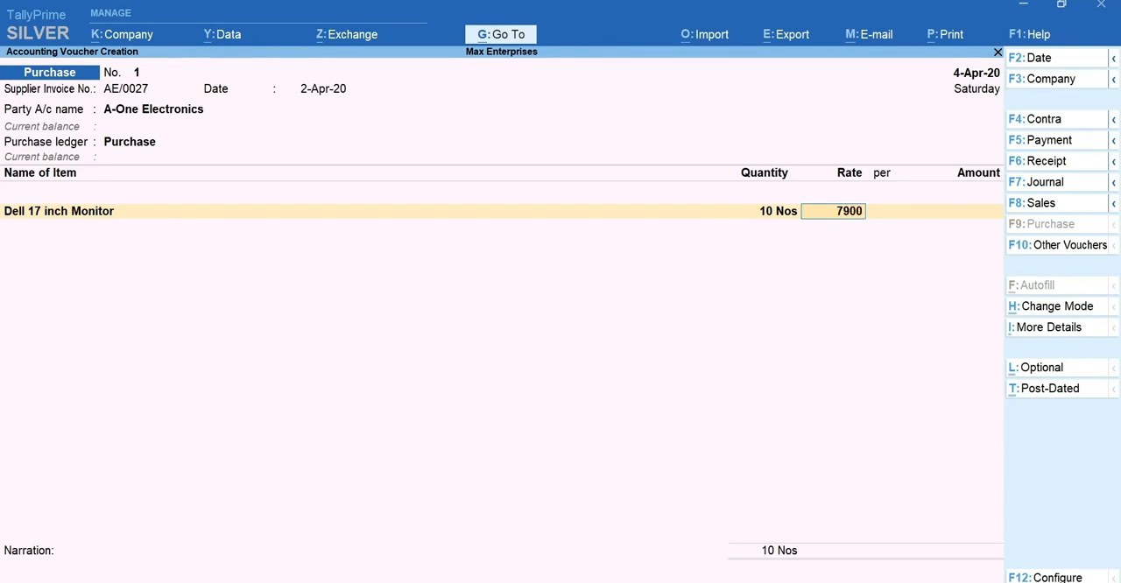
key(Return)
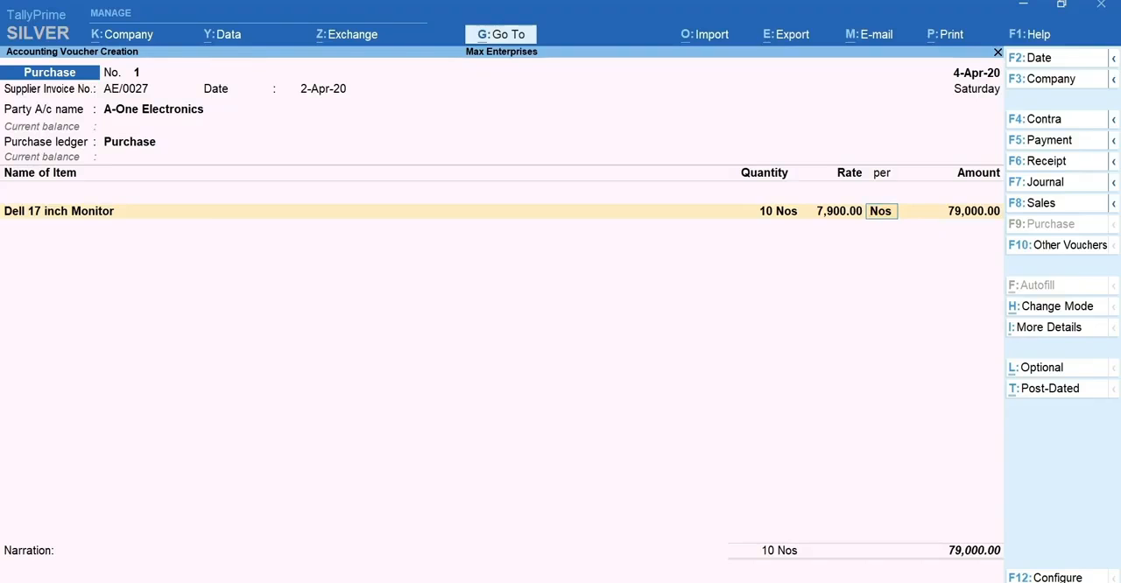
key(Return)
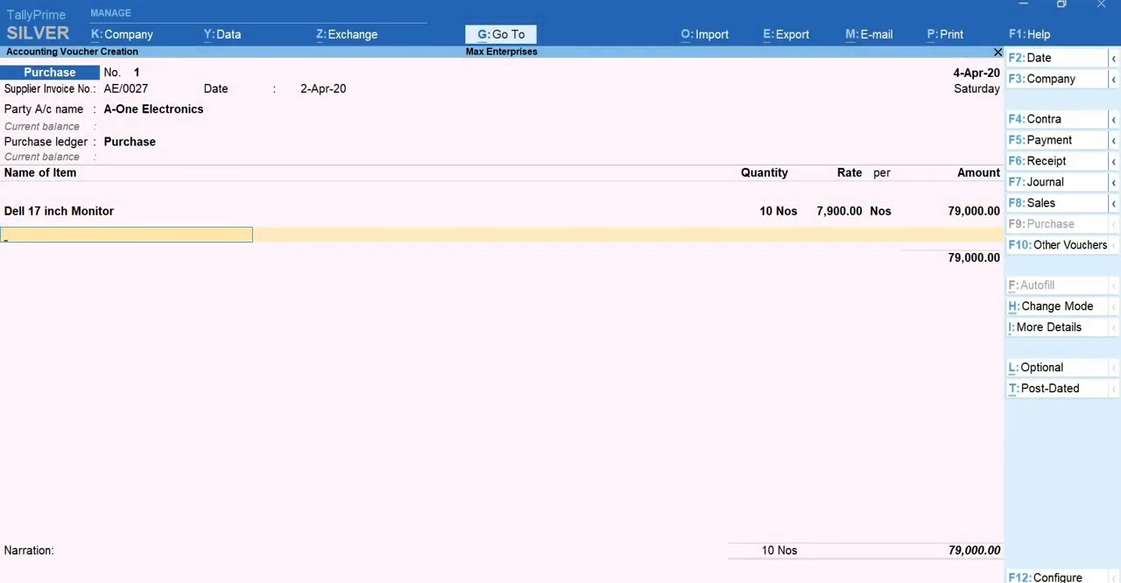
Finish the item list, add Transportation charges of 850, and save the purchase voucher without a narration.
key(Return)
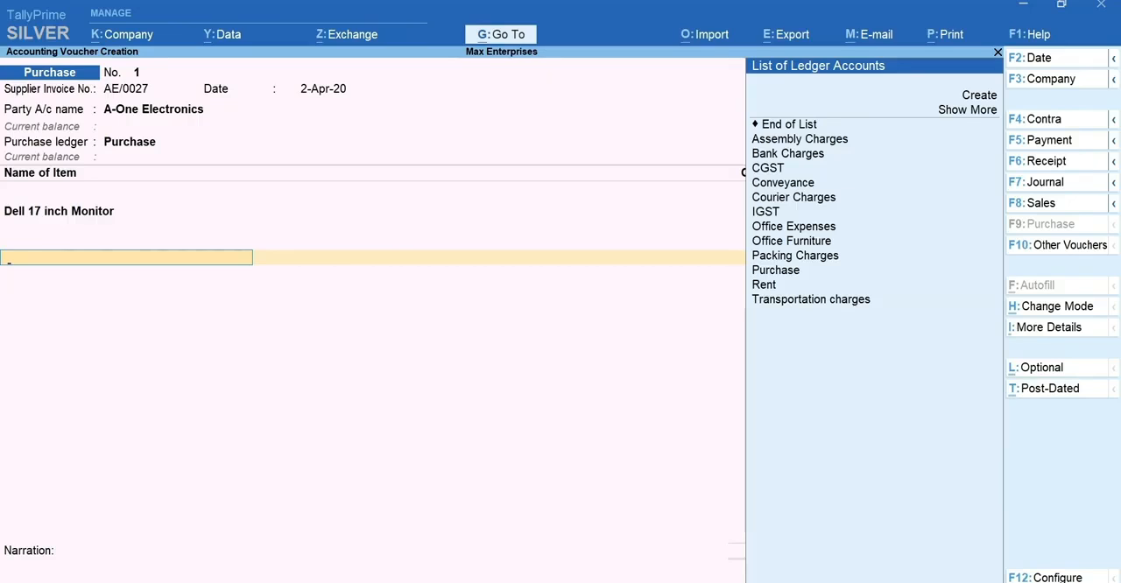
text(Tr)
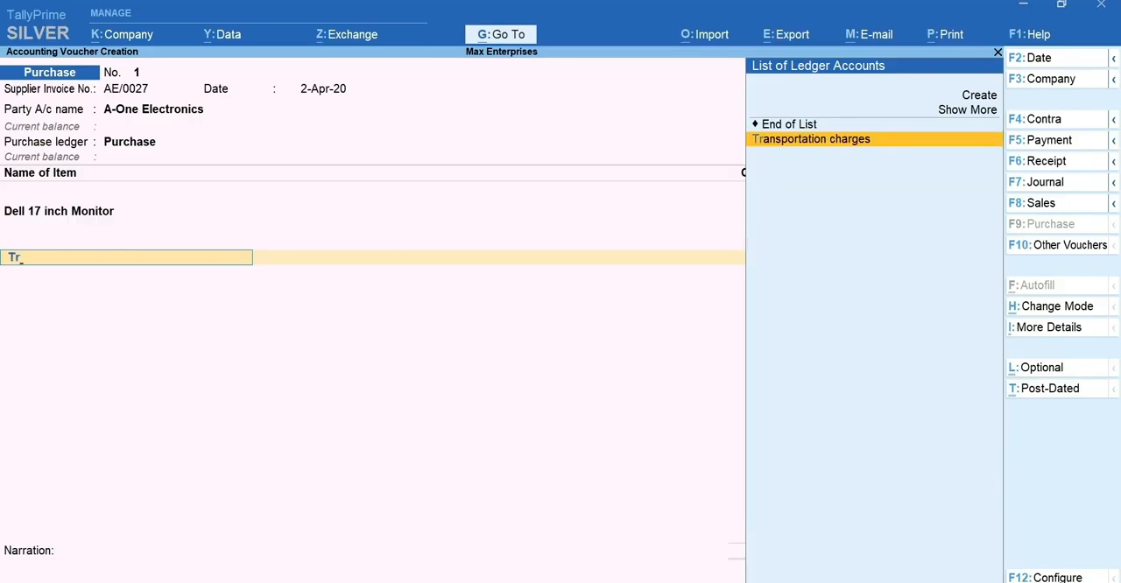
key(Return)
text(850)
key(Return)
key(Return)
key(Return)
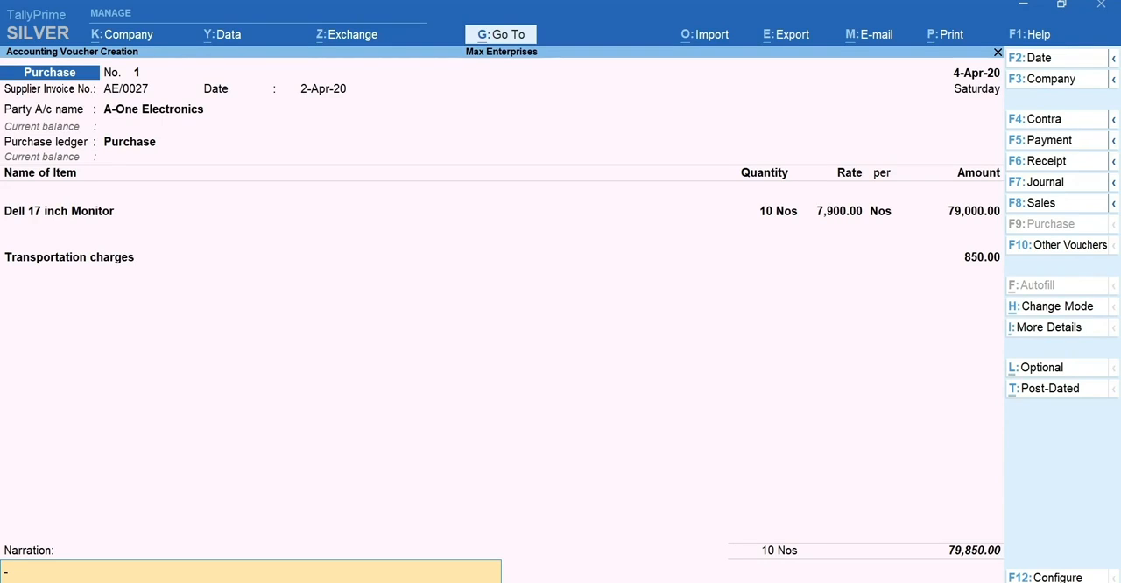
key(Return)
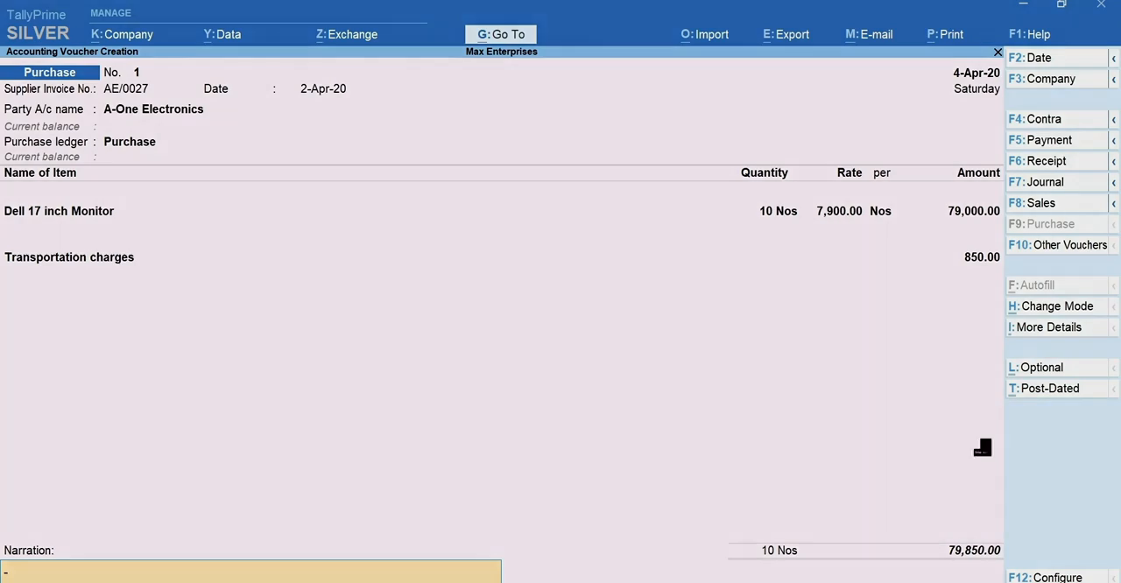
key(y)
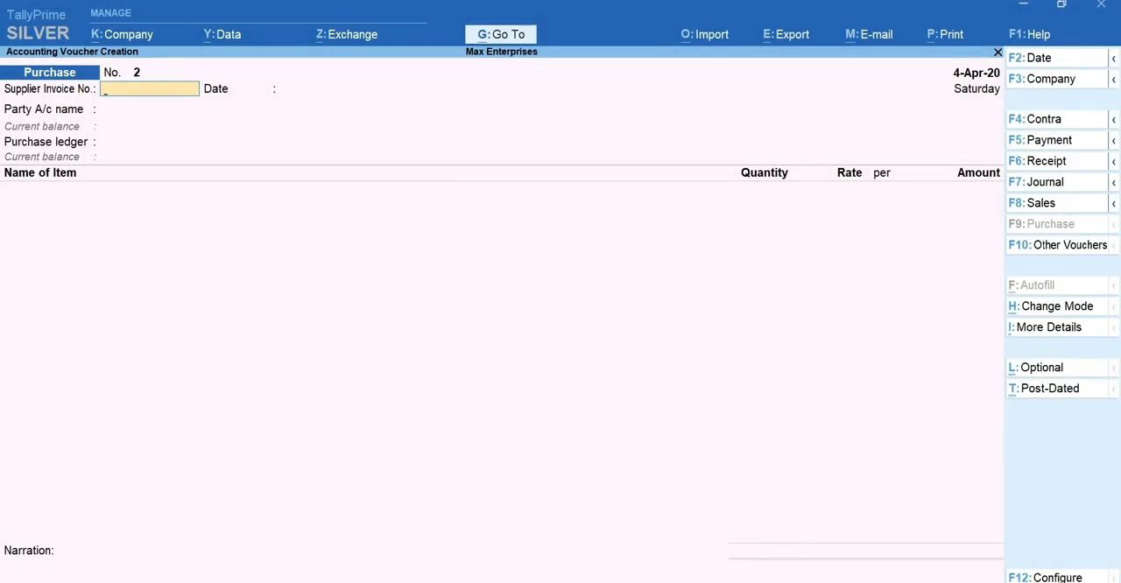
Start a sales voucher for Ace Electronics and accept its dispatch and party details unchanged.
key(F8)
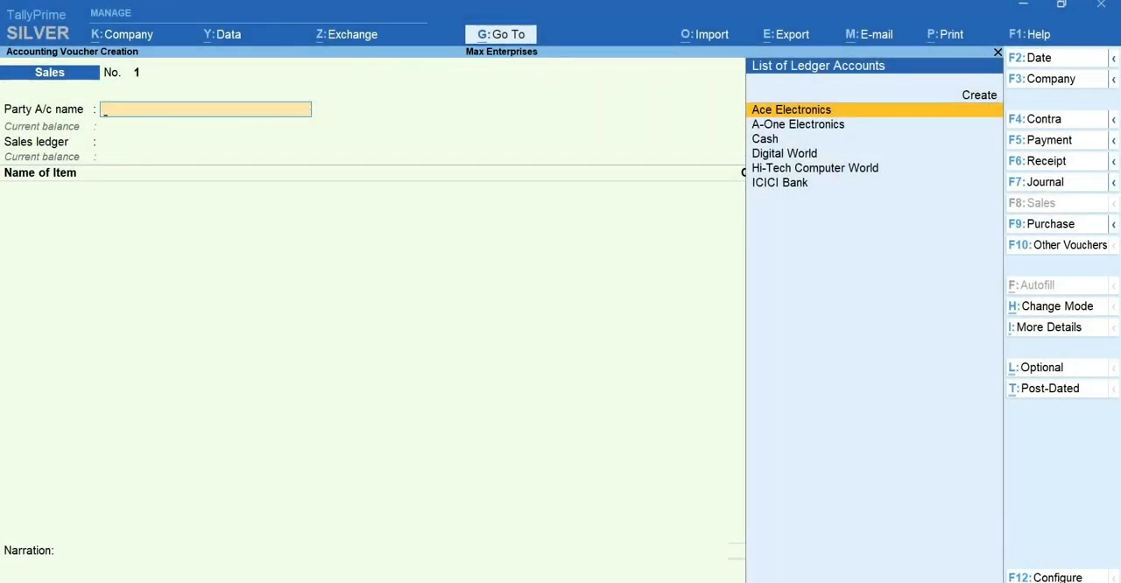
key(Return)
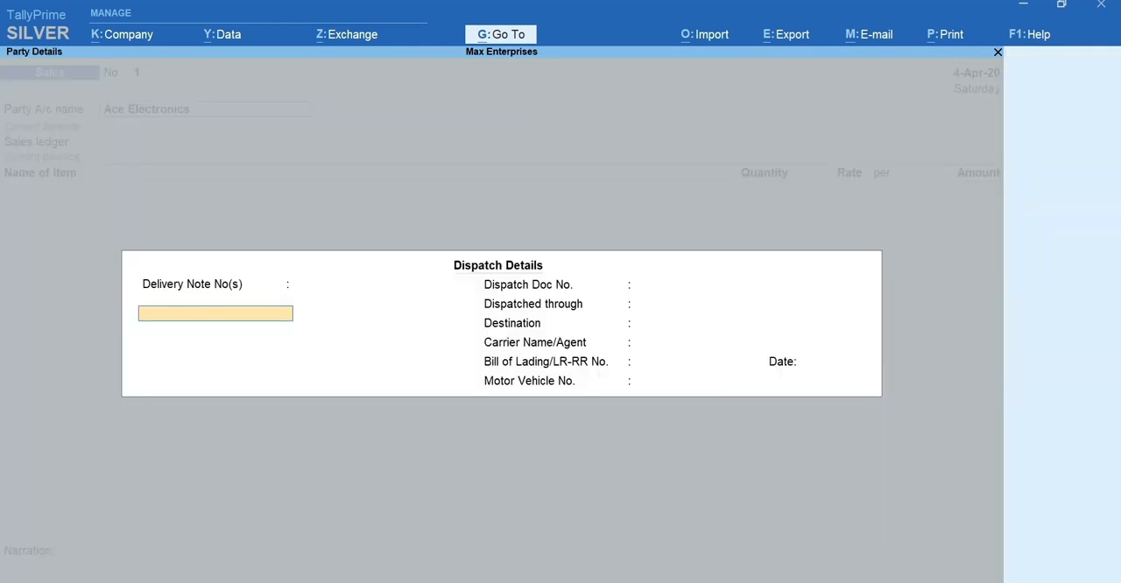
key(ctrl+a)
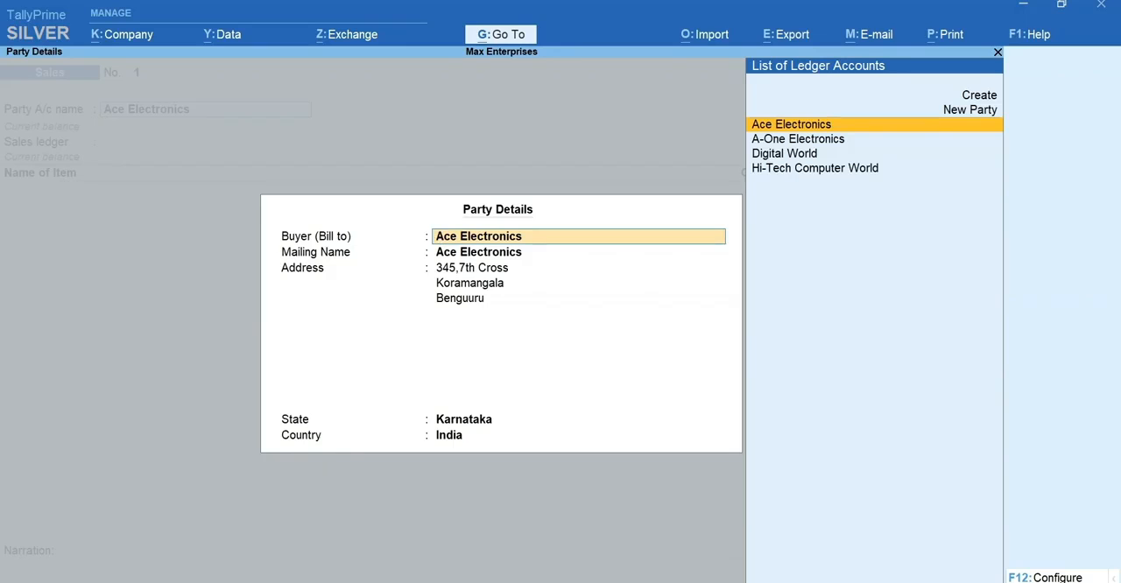
key(ctrl+a)
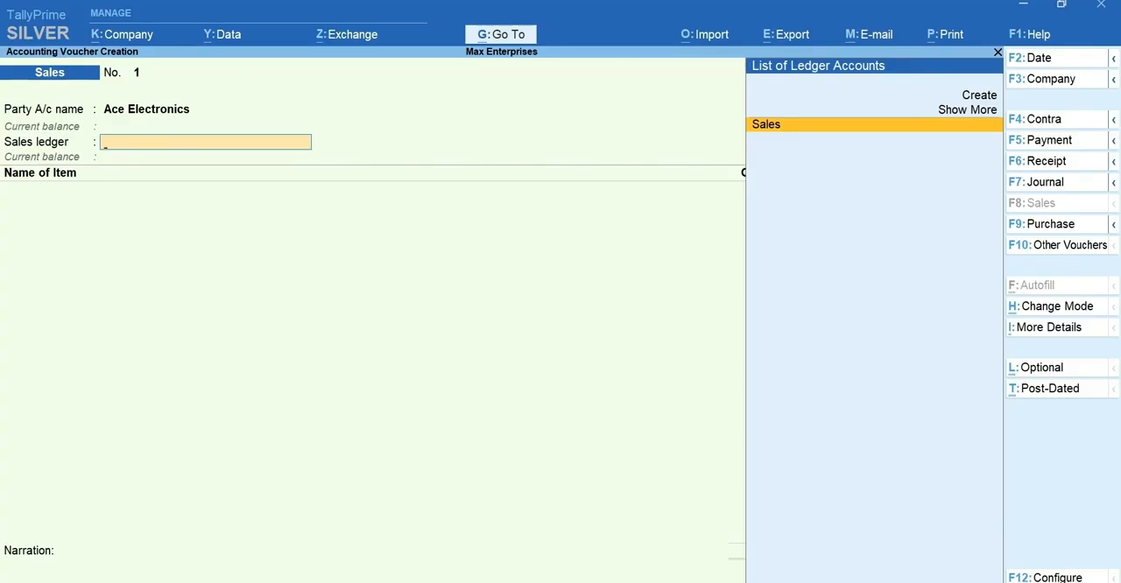
Configure the sales voucher with Provide Buyer details and Provide Dispatch, Order, and Export details both set to No.
key(F12)
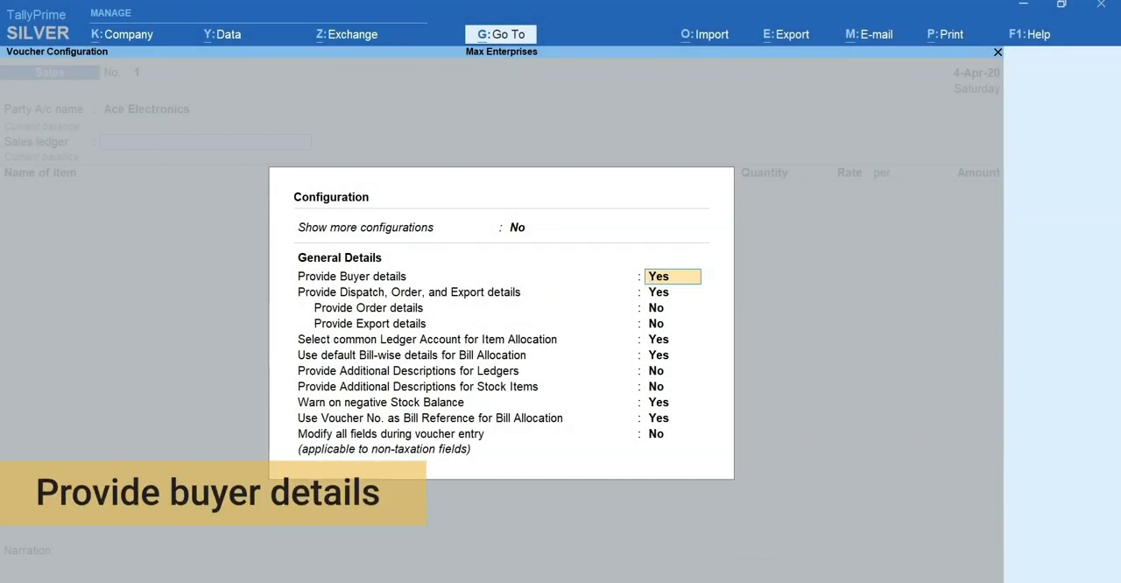
text(n)
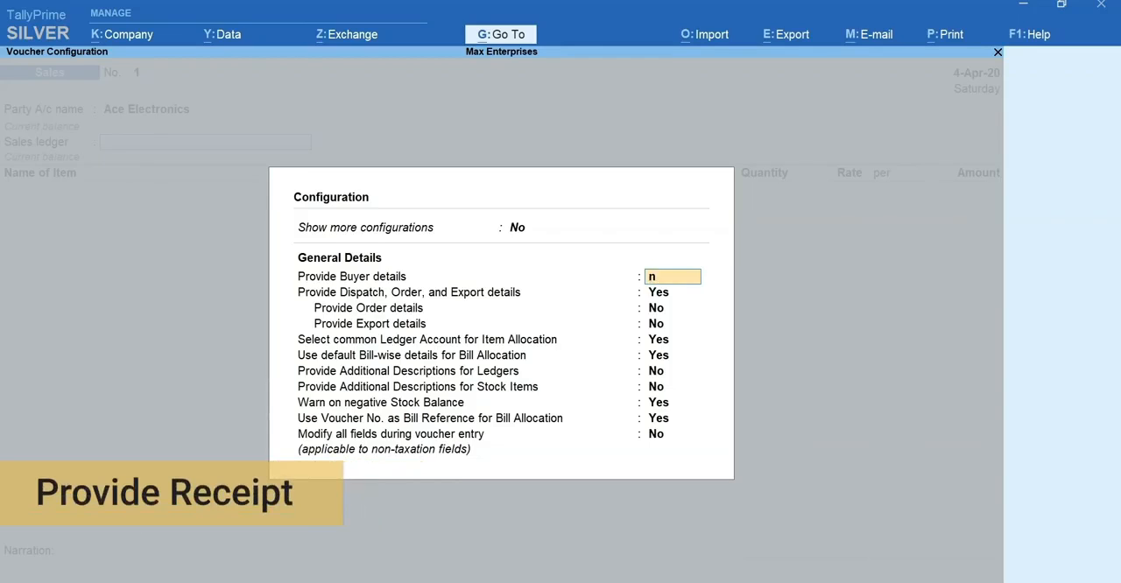
key(Return)
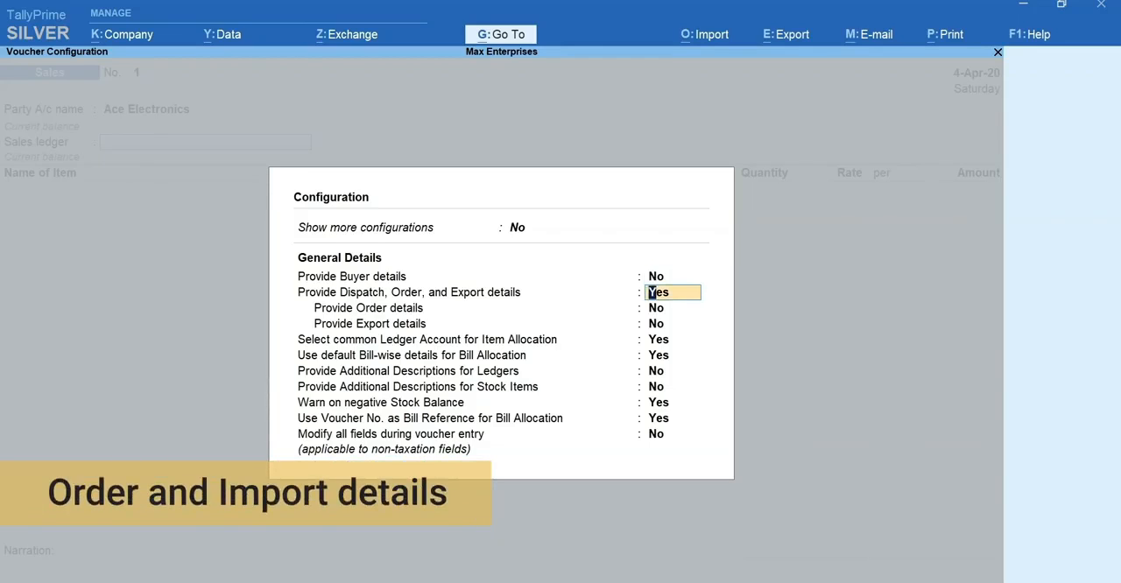
text(no)
key(Return)
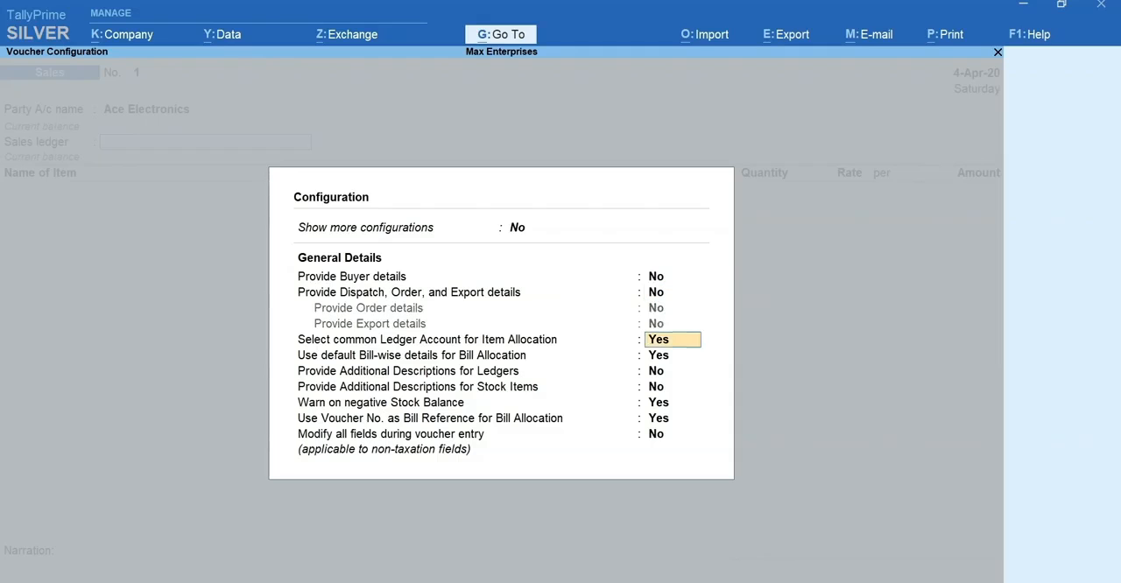
key(Return)
key(Return)
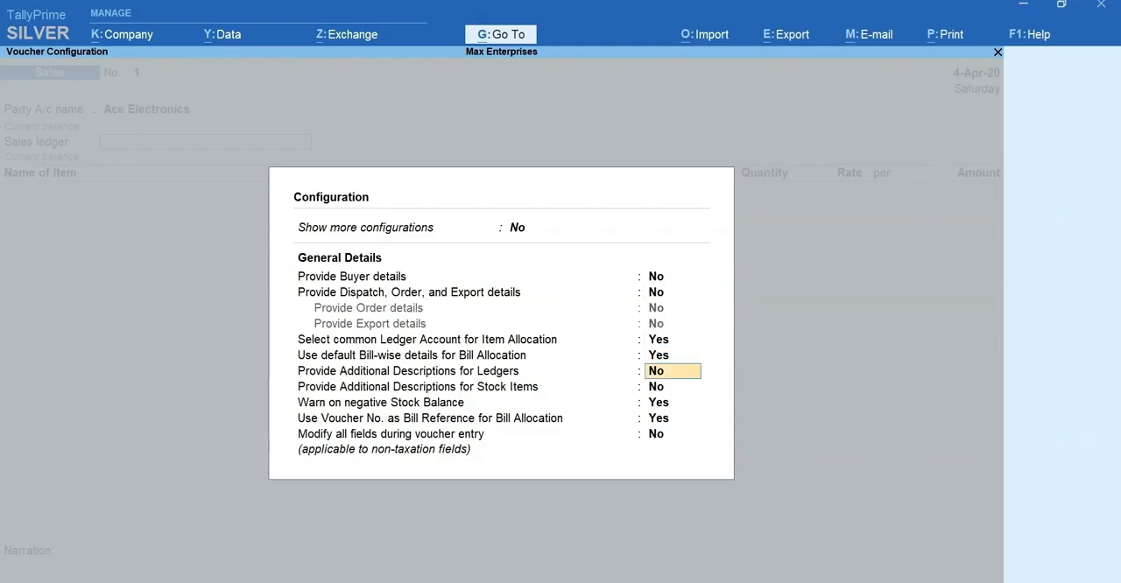
key(ctrl+a)
View the list of additional details available for the sales voucher and close it without choosing any.
key(ctrl+i)
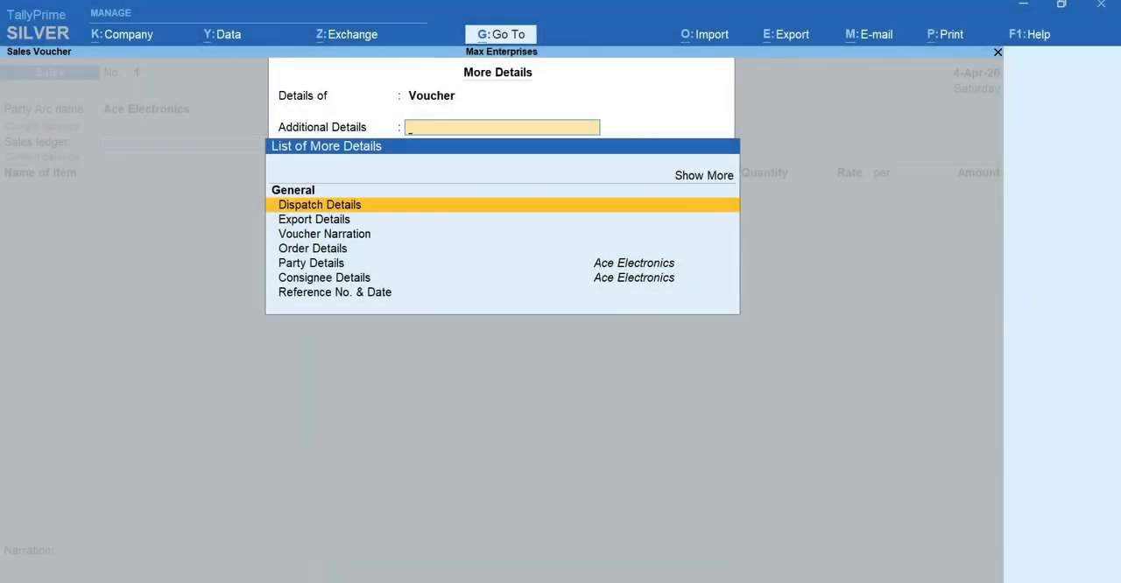
key(Escape)
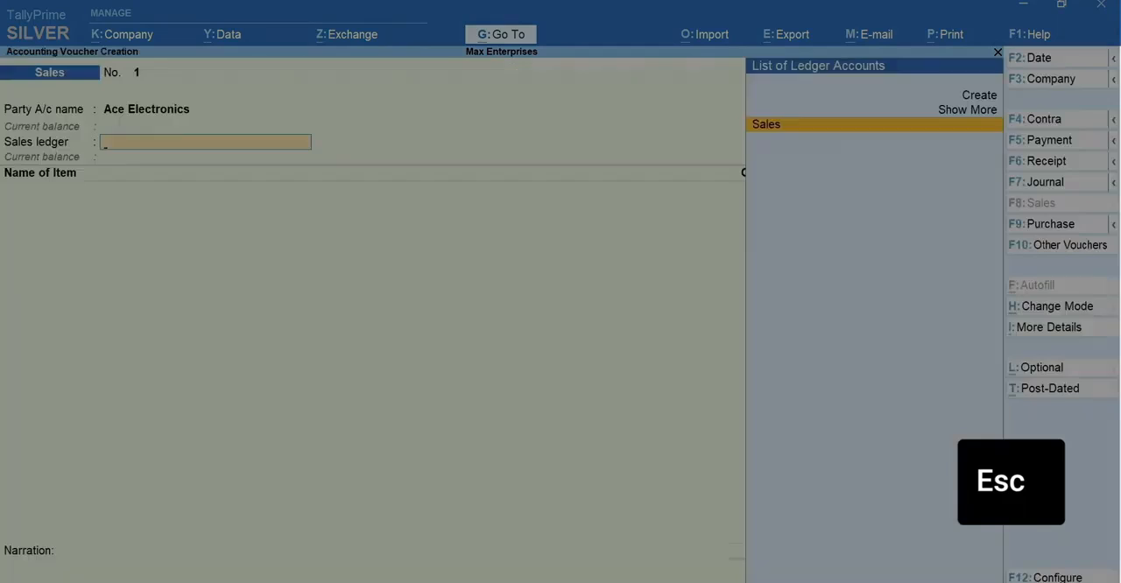
Select the Sales ledger and add 5 Nos of Dell 17 inch Monitor at a rate of 8,900 to the sales voucher.
key(Return)
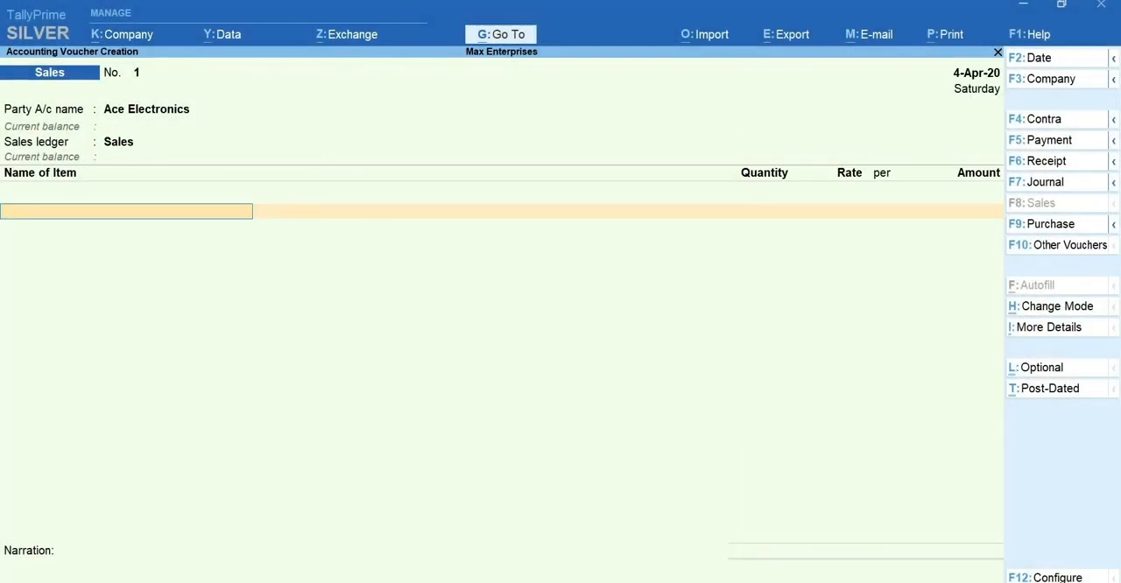
key(space)
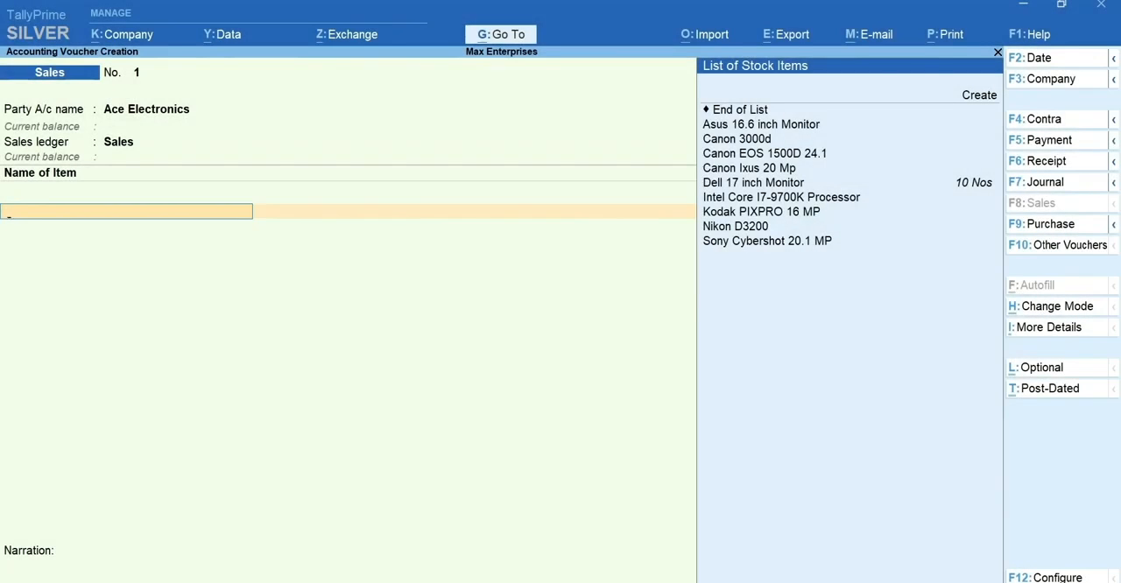
text(Del)
key(Return)
text(5)
key(Return)
text(8900)
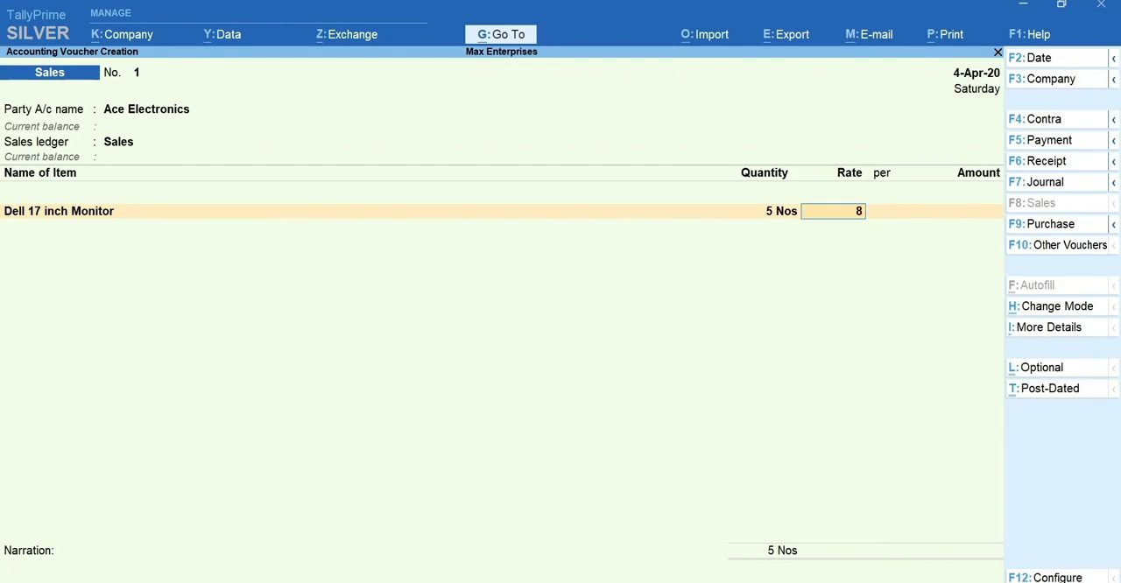
key(Return)
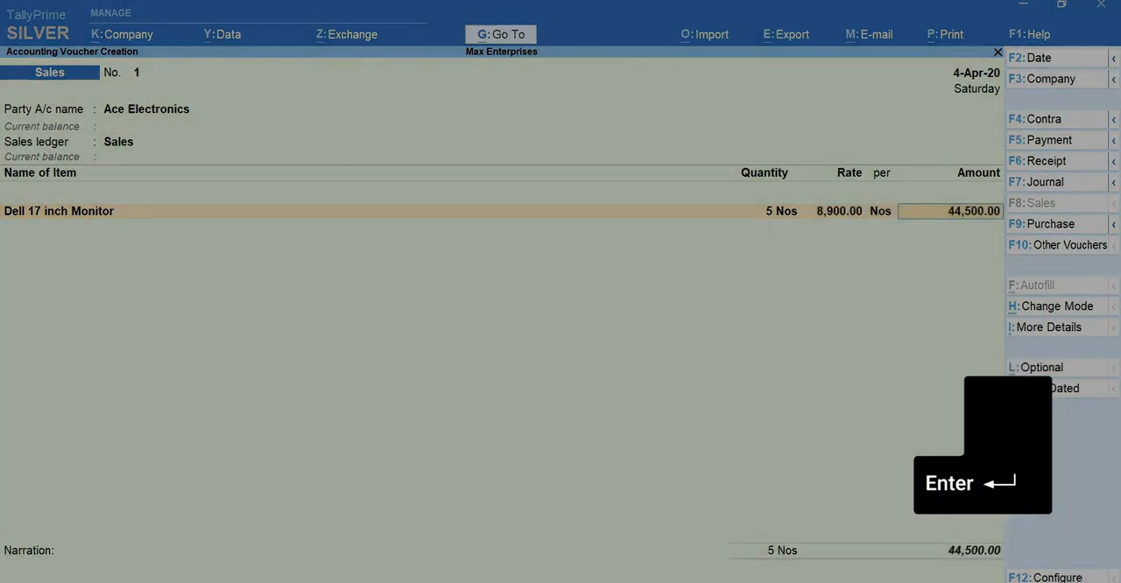
key(Return)
key(Return)
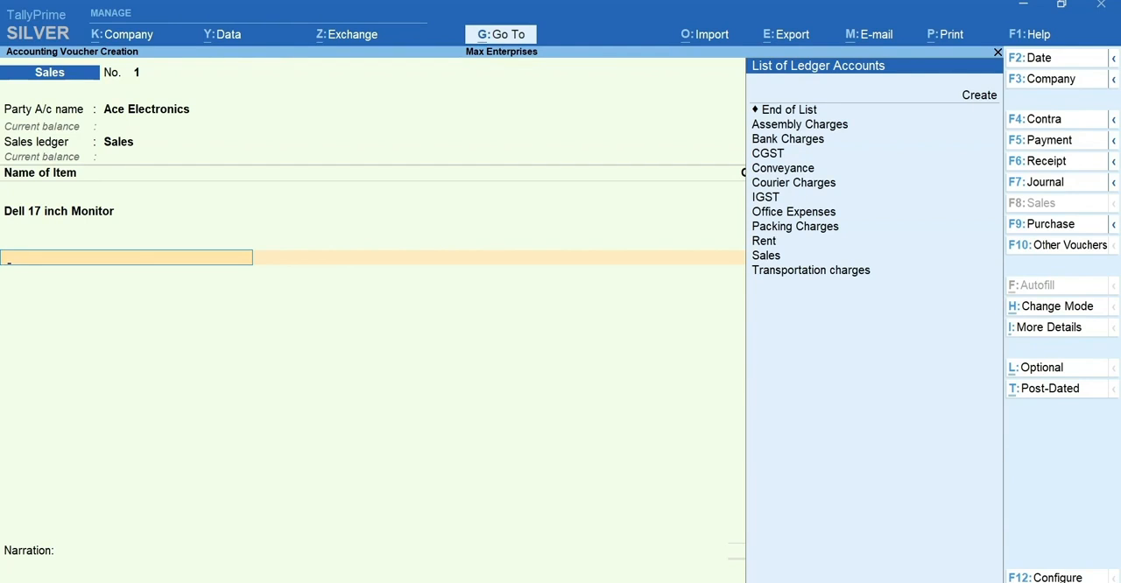
Finish the item list without additional ledgers and save the sales voucher without a narration.
key(Return)
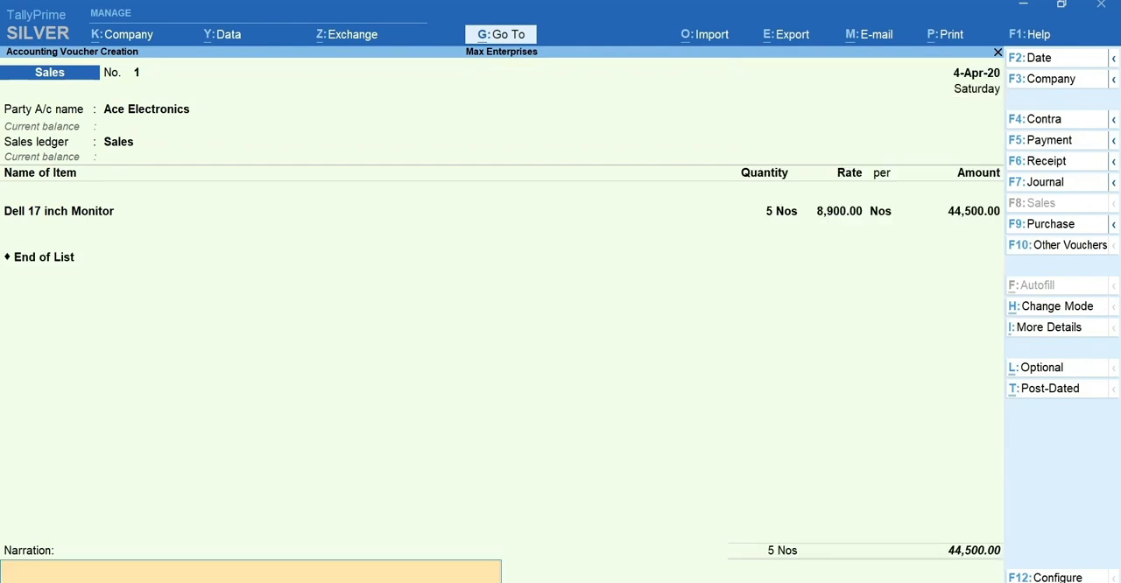
key(Return)
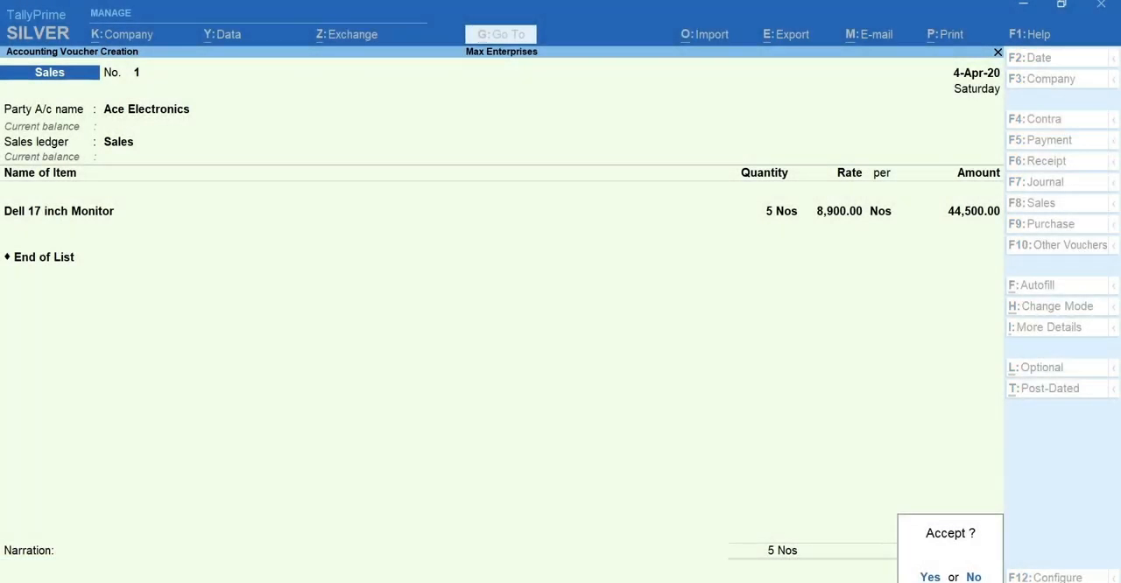
key(y)
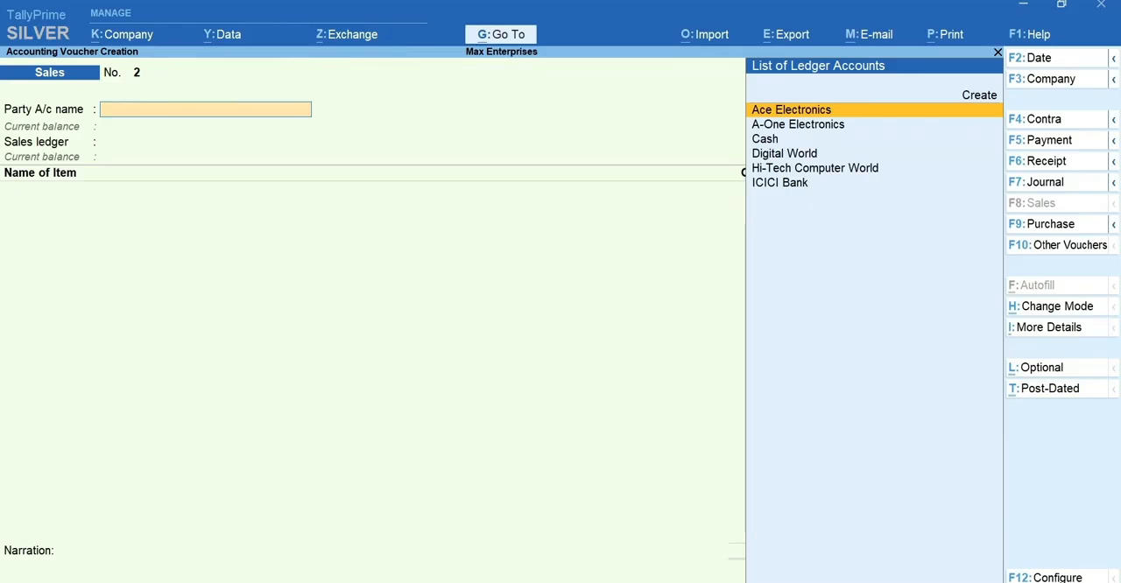
Reopen the saved Ace Electronics sales voucher, preview its printed invoice with the page zoomed out, and return to the voucher.
key(Page_Up)
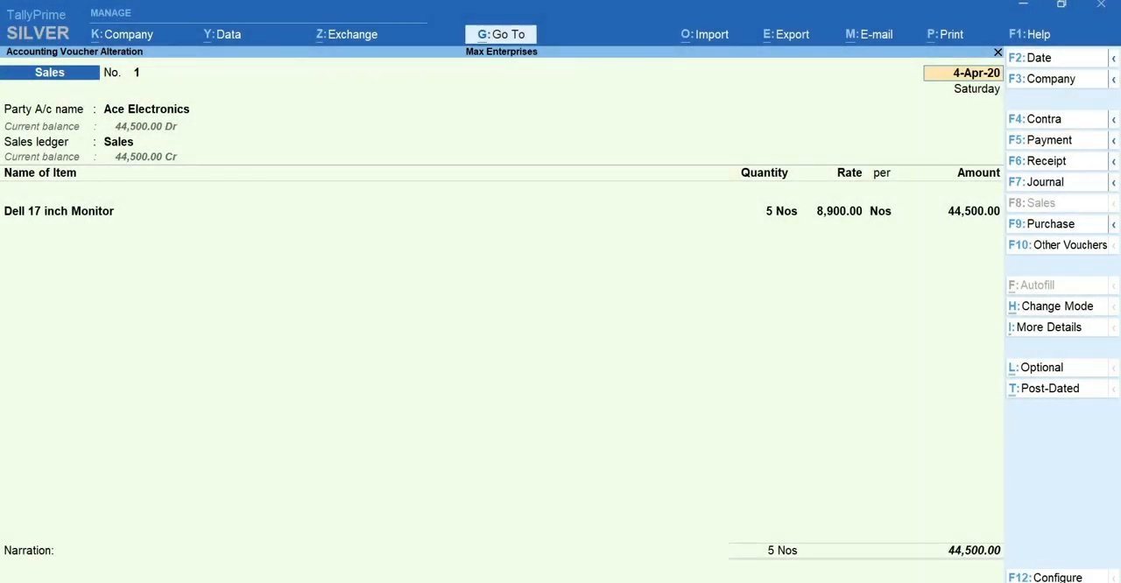
key(alt+p)
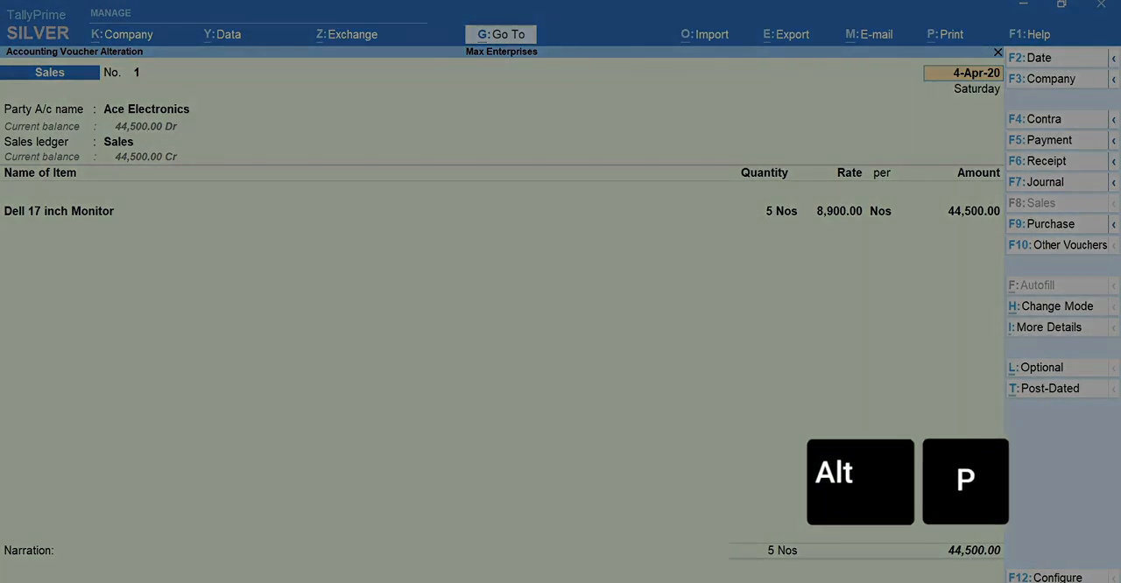
key(r)
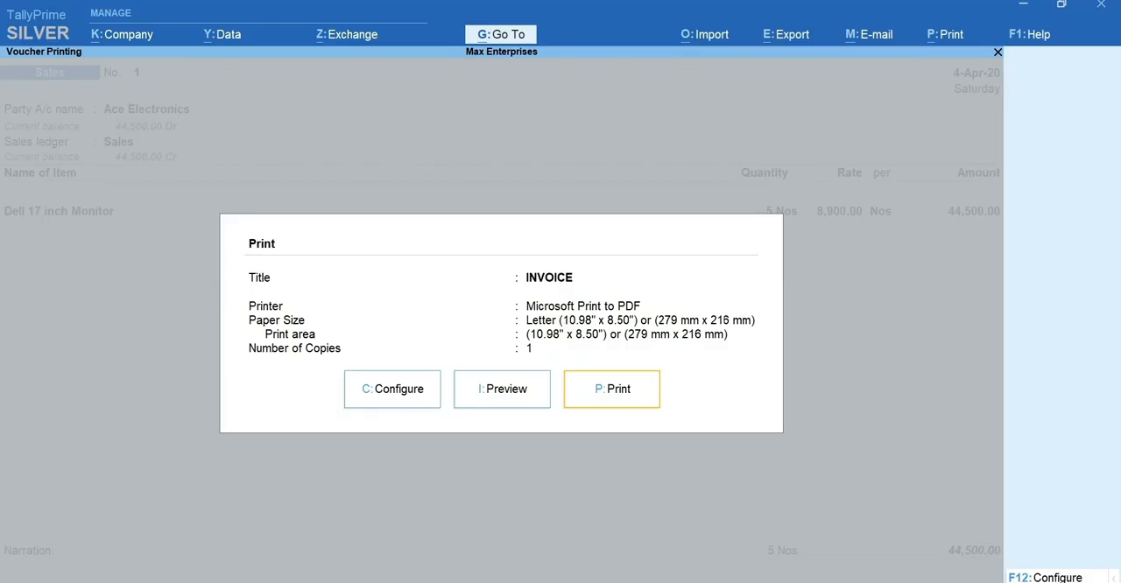
key(i)
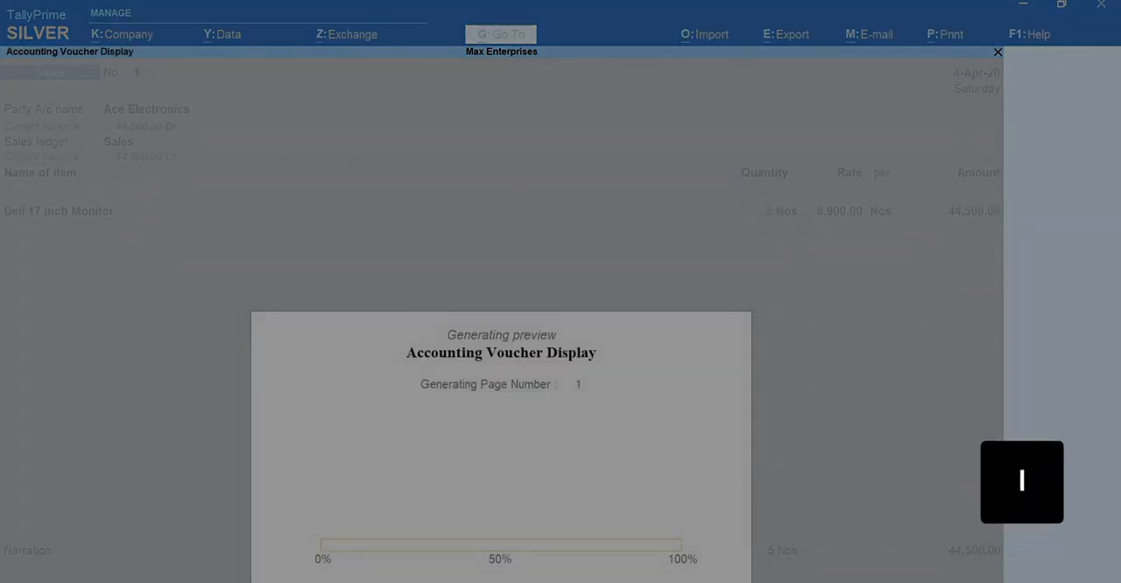
key(F4)
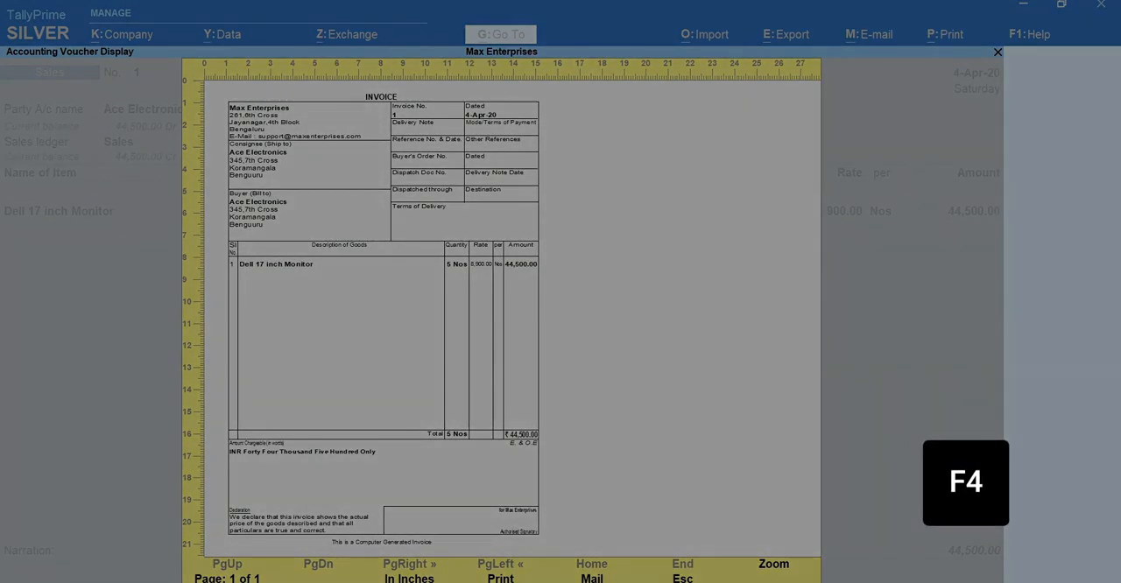
key(Escape)
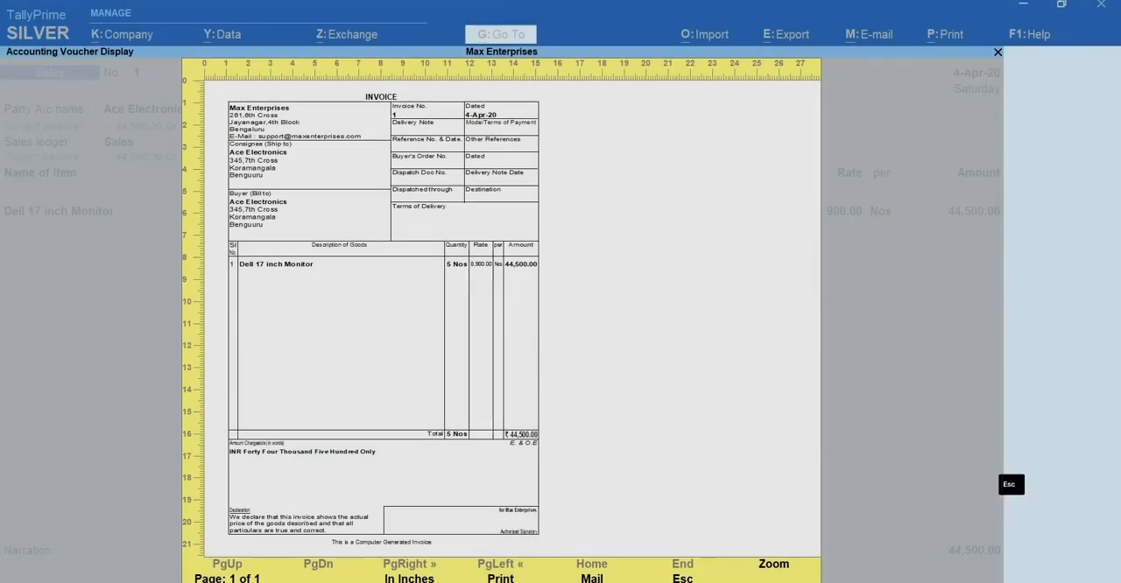
key(Escape)
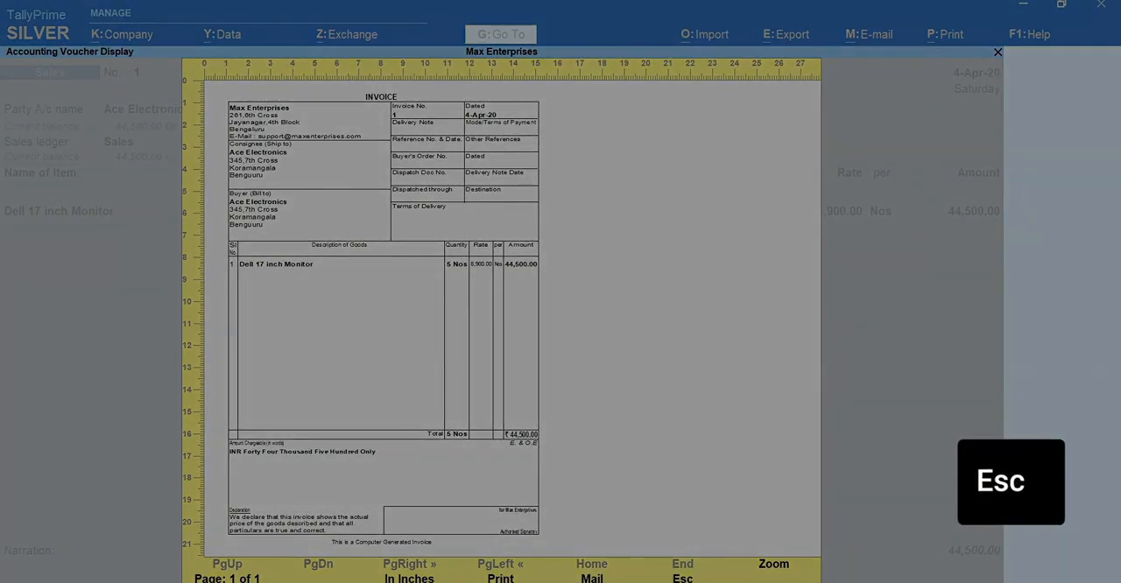
key(p)
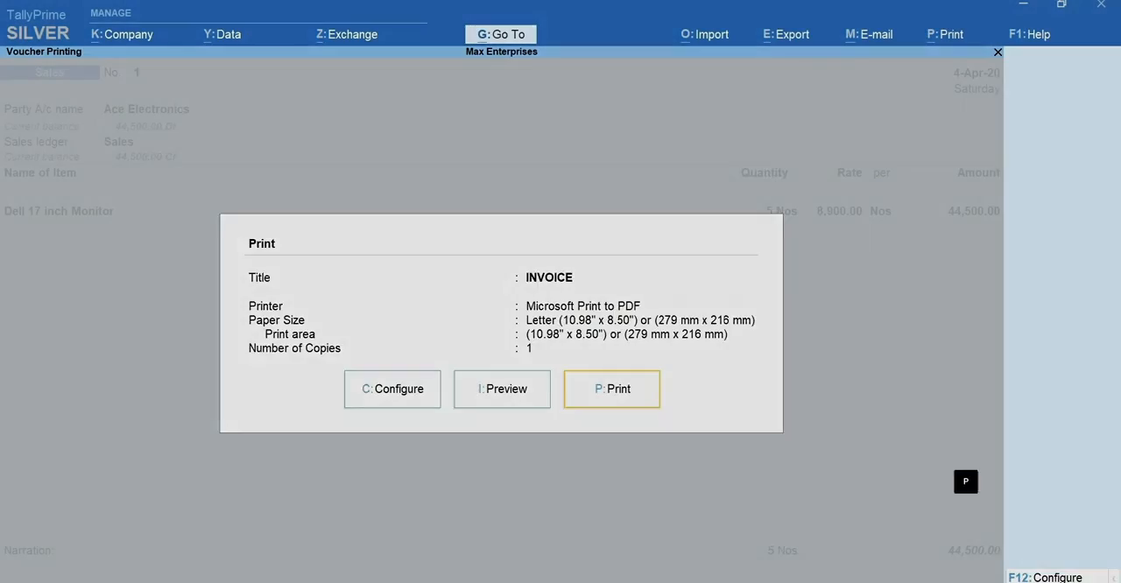
key(Escape)
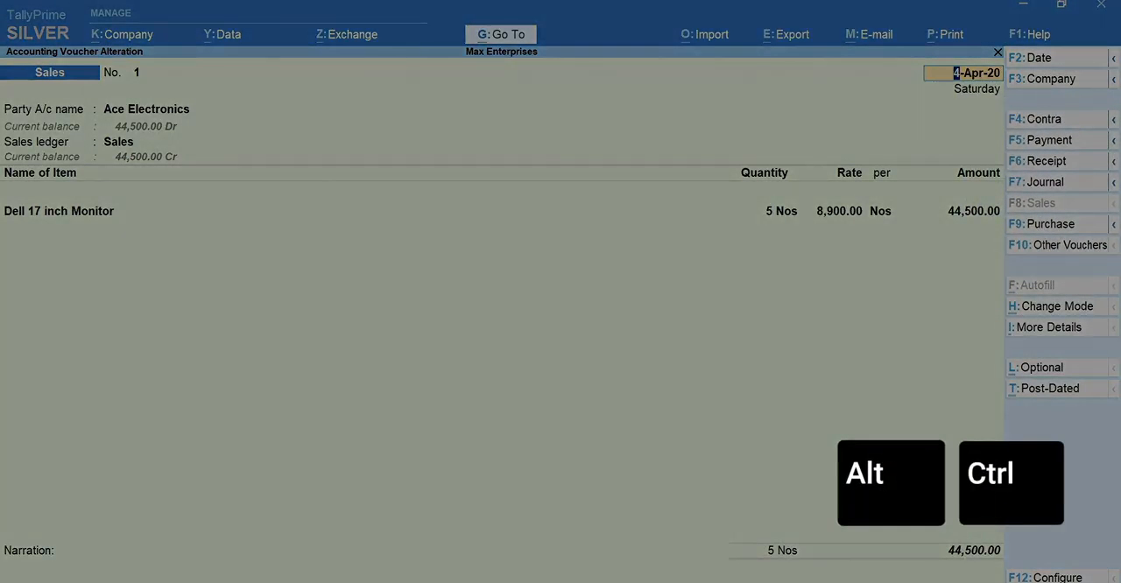
Expand the Purchase voucher option to view its related voucher types.
key(alt)
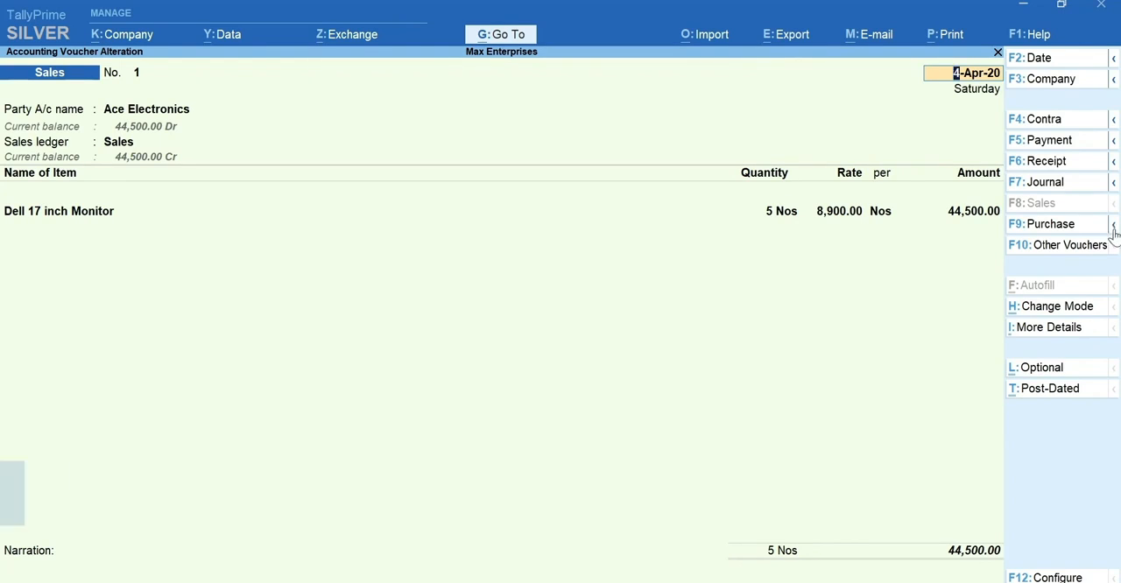
click(1113, 226)
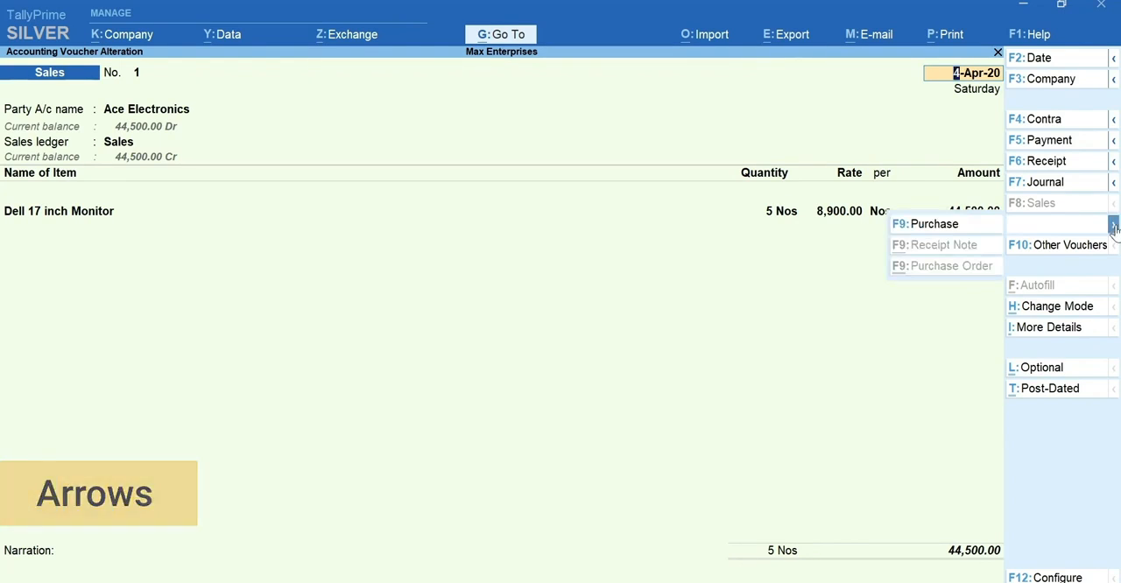